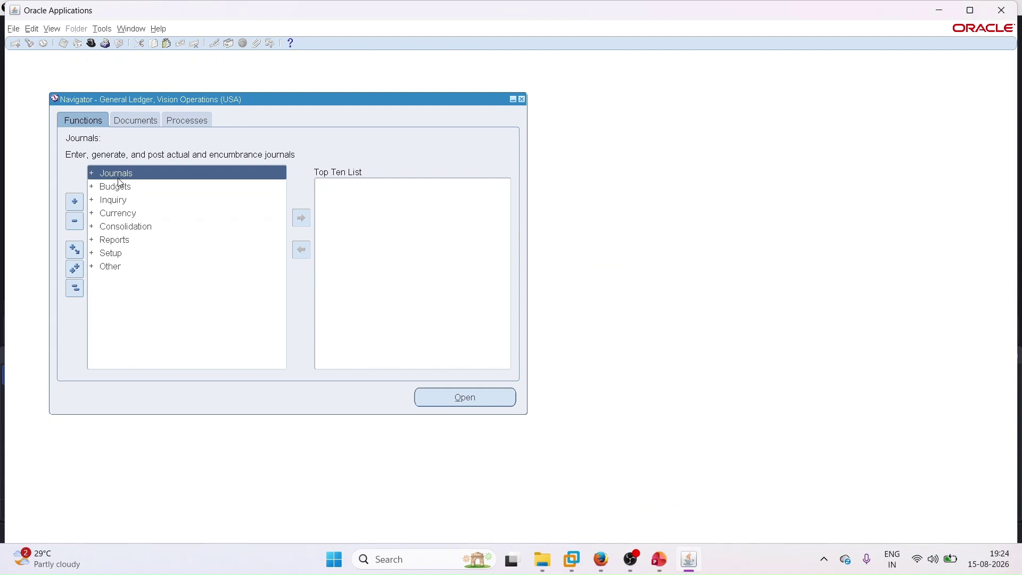
# Open the key flexfield Segments form from the General Ledger financials setup and place its window beside the function list.
pyautogui.doubleClick(113, 255)
pyautogui.doubleClick(123, 268)
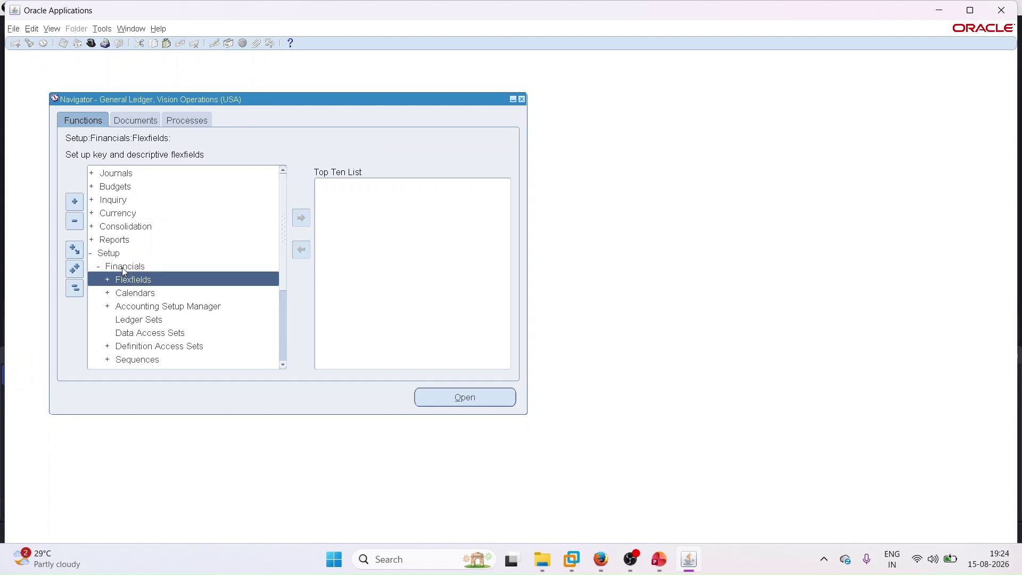
pyautogui.doubleClick(131, 281)
pyautogui.doubleClick(138, 294)
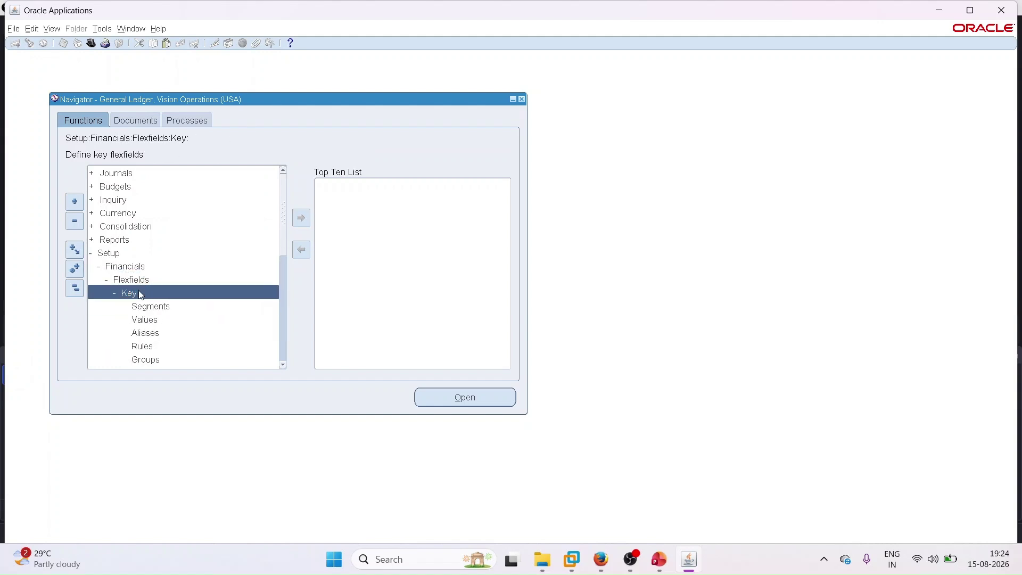
pyautogui.doubleClick(155, 307)
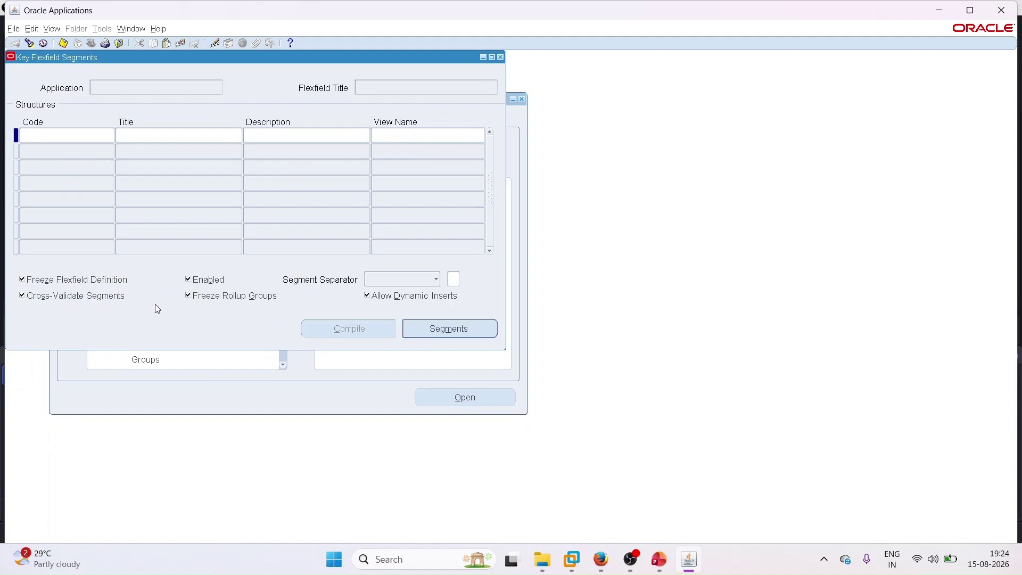
pyautogui.moveTo(327, 55); pyautogui.dragTo(534, 157)
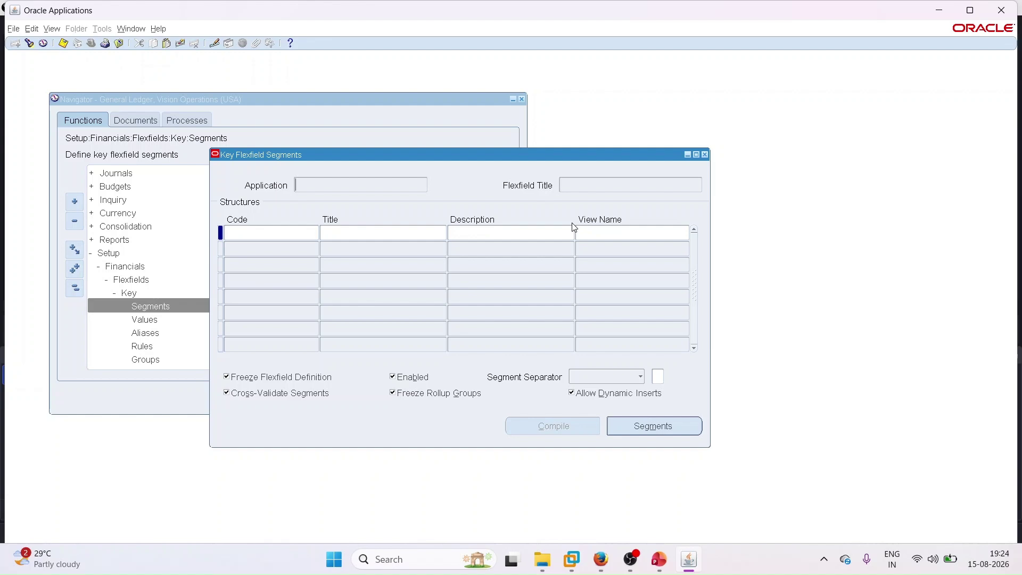
# Switch to the PowerPoint presentation, review the slide on Oracle EBS keyboard shortcuts, and return to Oracle Applications.
pyautogui.click(660, 559)
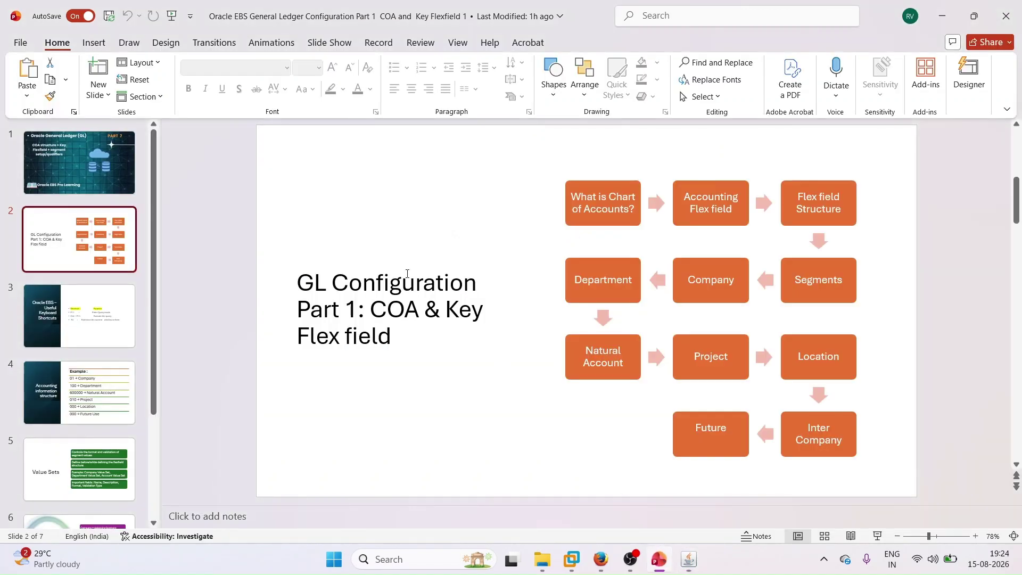
pyautogui.click(96, 289)
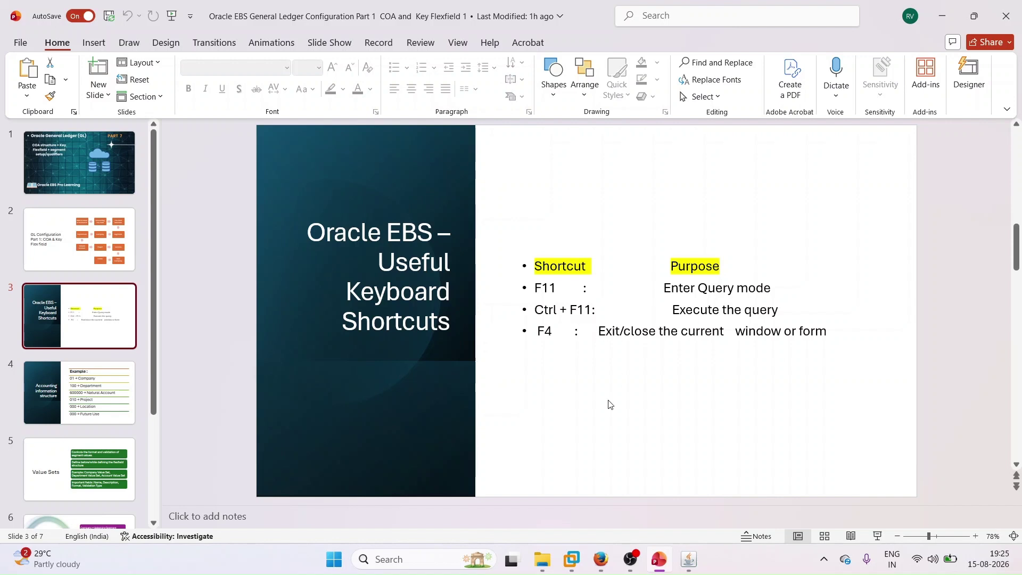
pyautogui.click(689, 562)
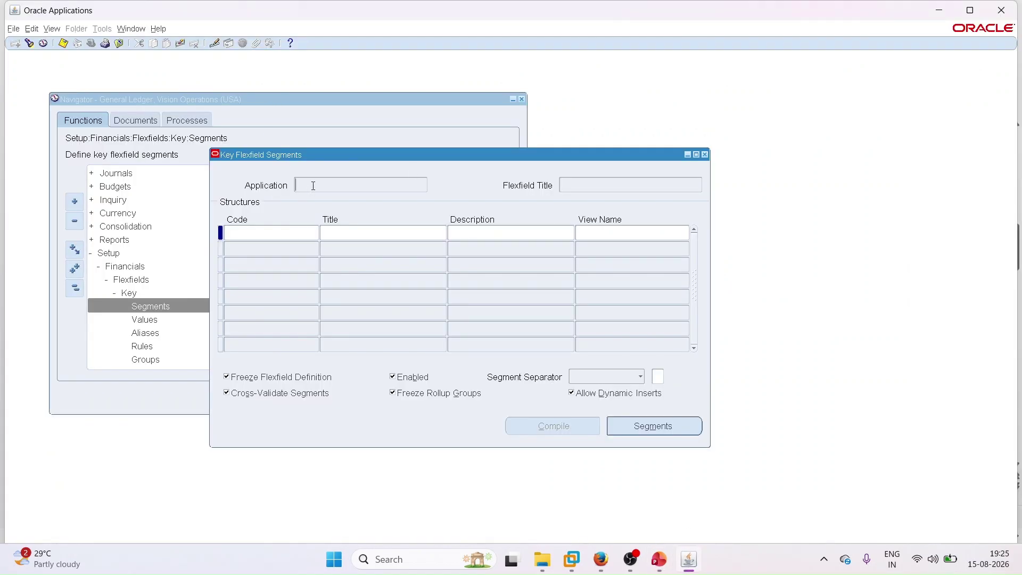
# Query the key flexfields for applications matching Gene% and go to the General Ledger Accounting Flexfield record.
pyautogui.press('F11')
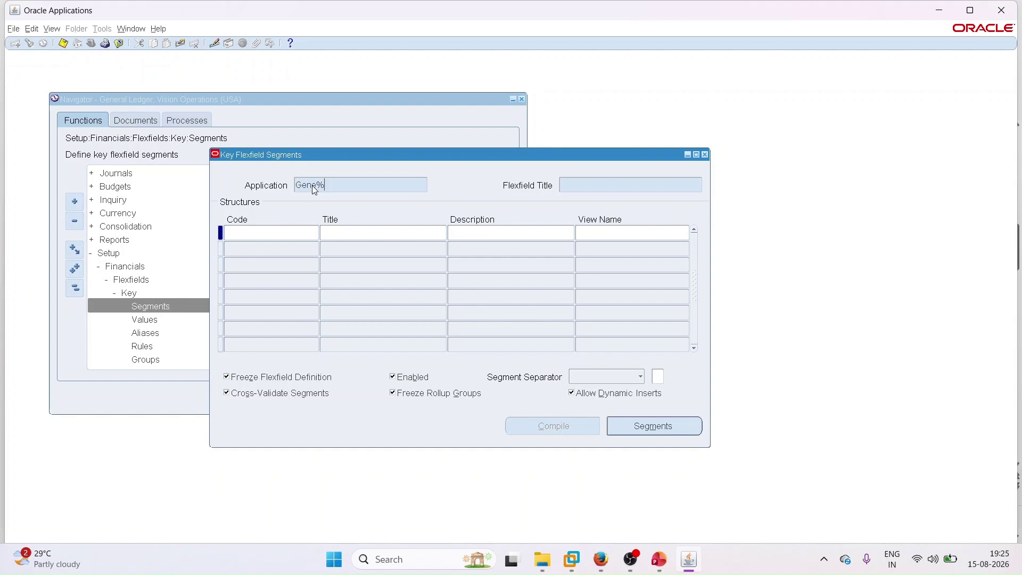
pyautogui.hotkey('ctrl', 'F11')
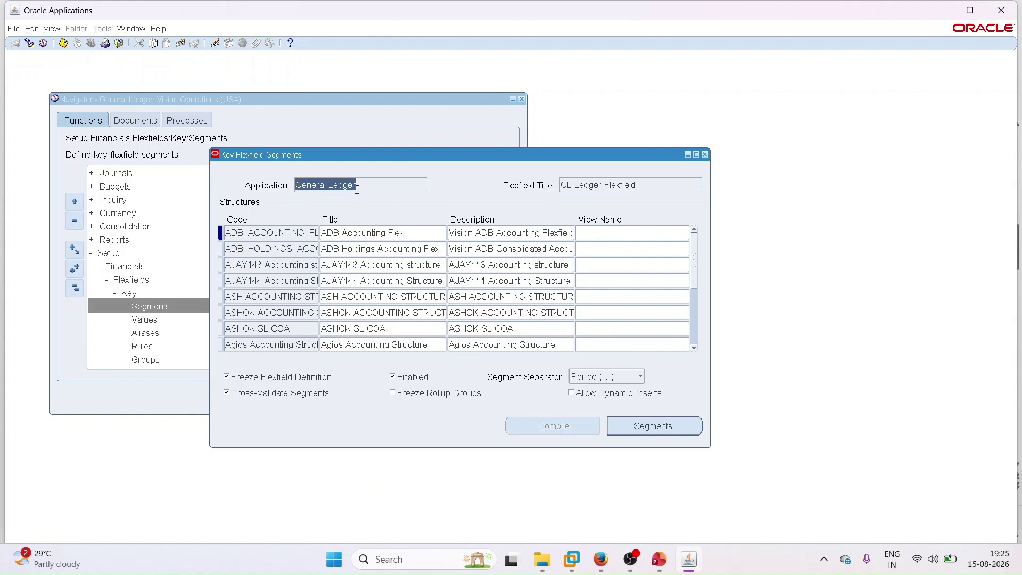
pyautogui.click(638, 185)
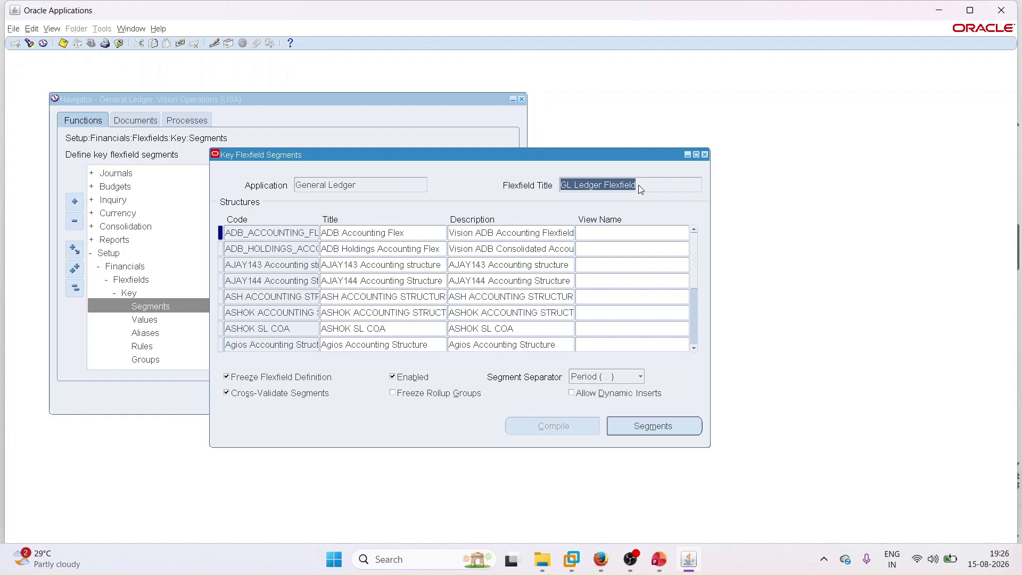
pyautogui.click(642, 184)
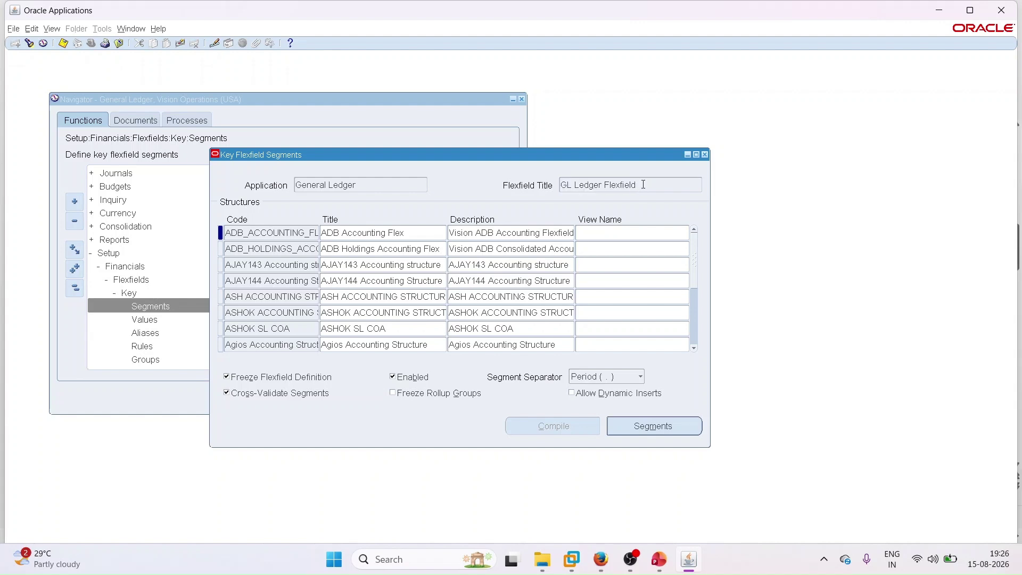
pyautogui.press('Down')
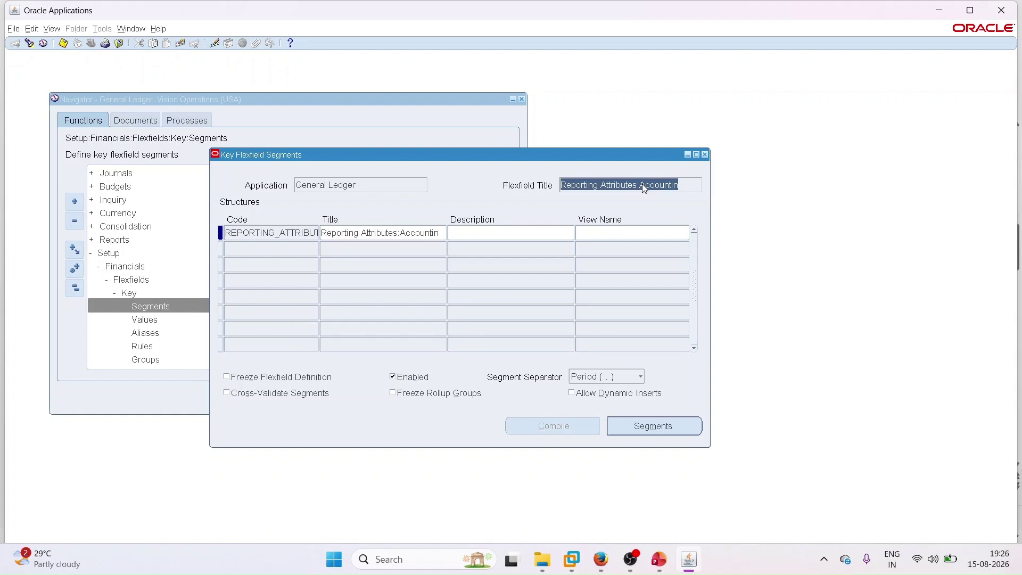
pyautogui.press('Up')
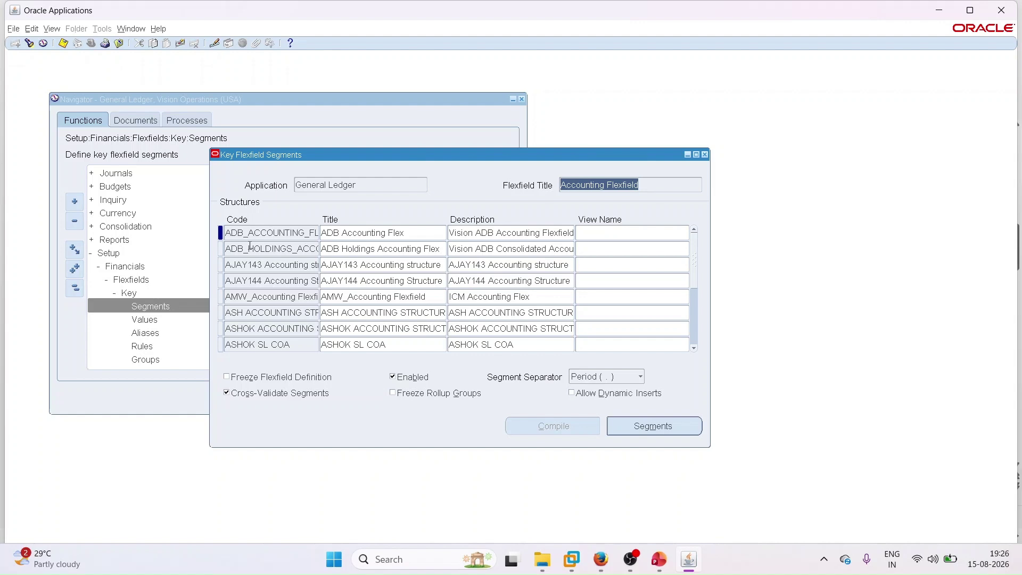
# Add a new structure to the Accounting Flexfield with the code ABC_CORP_COA.
pyautogui.click(249, 248)
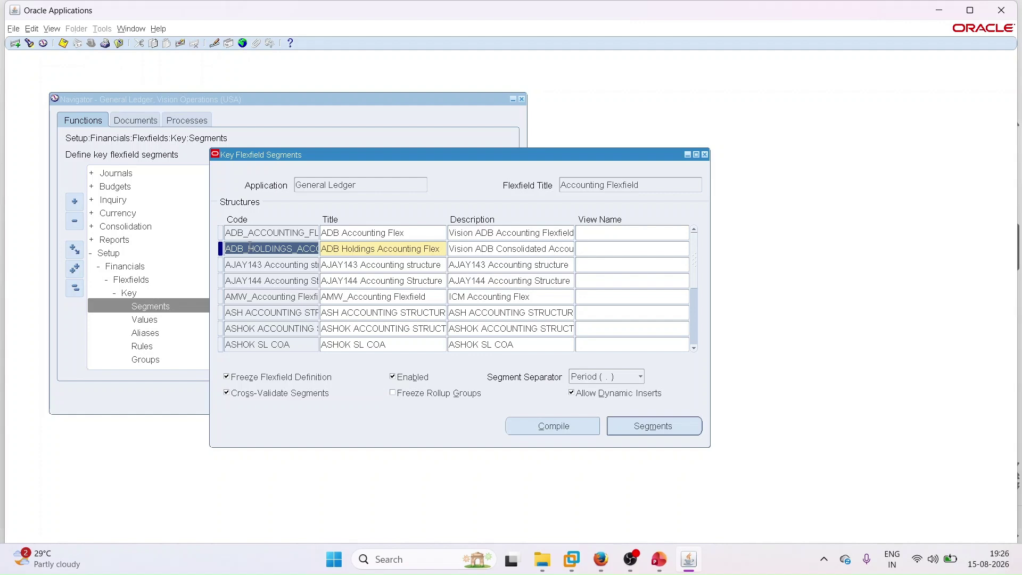
pyautogui.hotkey('ctrl', 'Down')
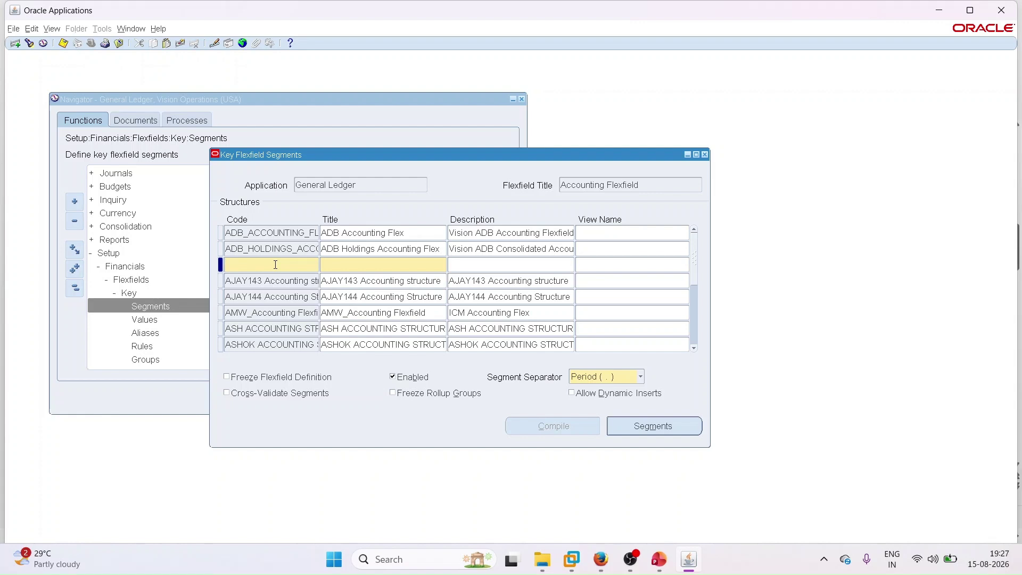
pyautogui.press('capslock')
pyautogui.write('A')
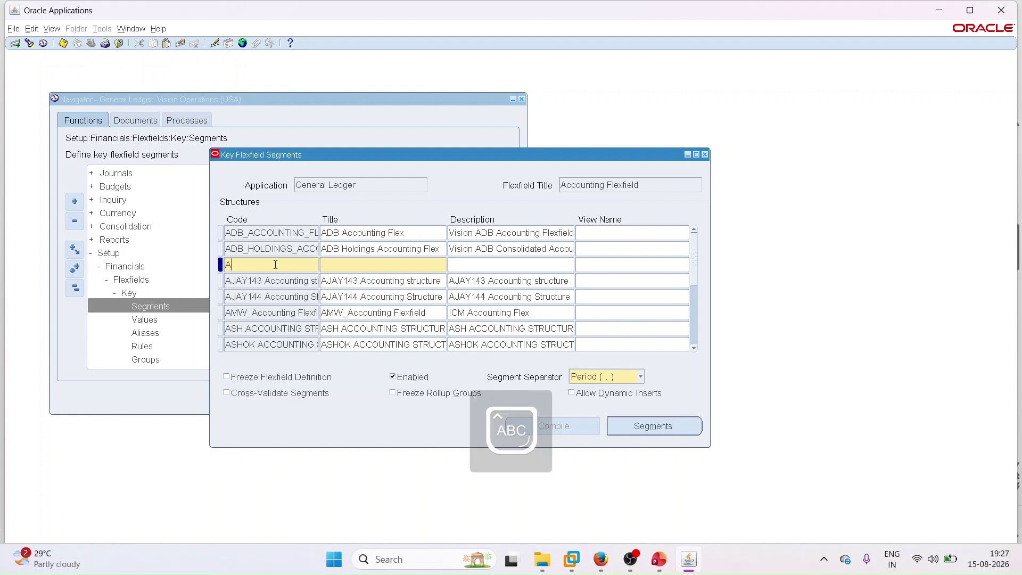
pyautogui.write('BC_CORP')
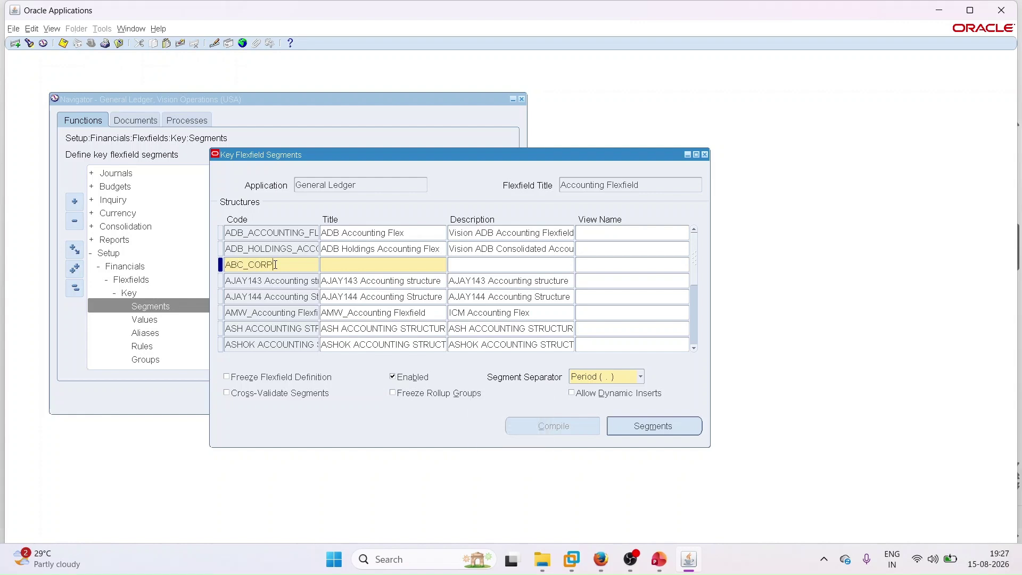
pyautogui.write('_COA')
pyautogui.press('Tab')
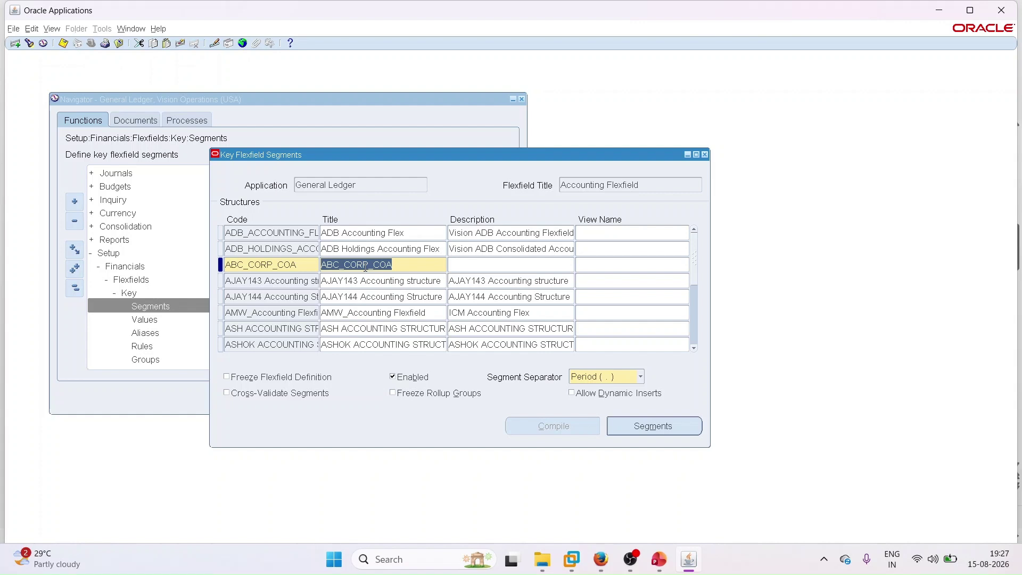
# Set the new structure's title to ABC_CORPORATE_COA and its description to ABC CORPORATION COA.
pyautogui.press('BackSpace')
pyautogui.write('abc')
pyautogui.press('BackSpace')
pyautogui.press('BackSpace')
pyautogui.press('BackSpace')
pyautogui.press('capslock')
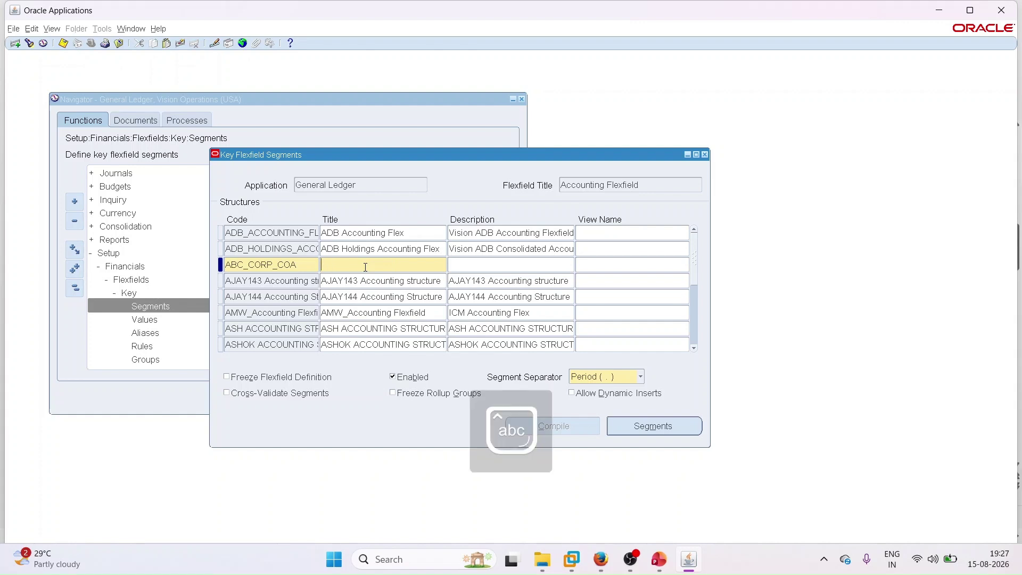
pyautogui.press('capslock')
pyautogui.write('ABC')
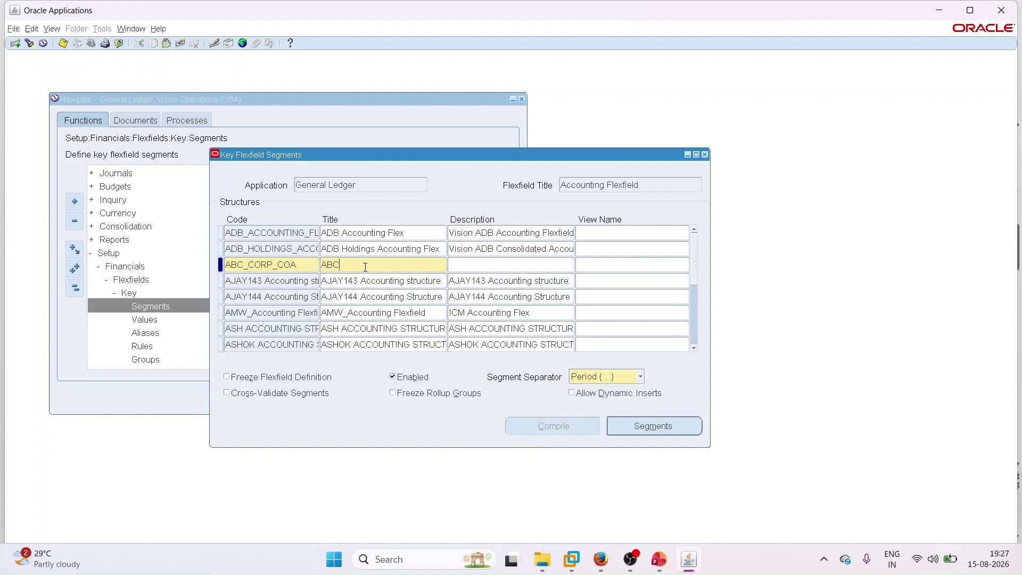
pyautogui.write('_CO')
pyautogui.write('RPORATE_COA')
pyautogui.press('Tab')
pyautogui.write('ABC CORPORATION')
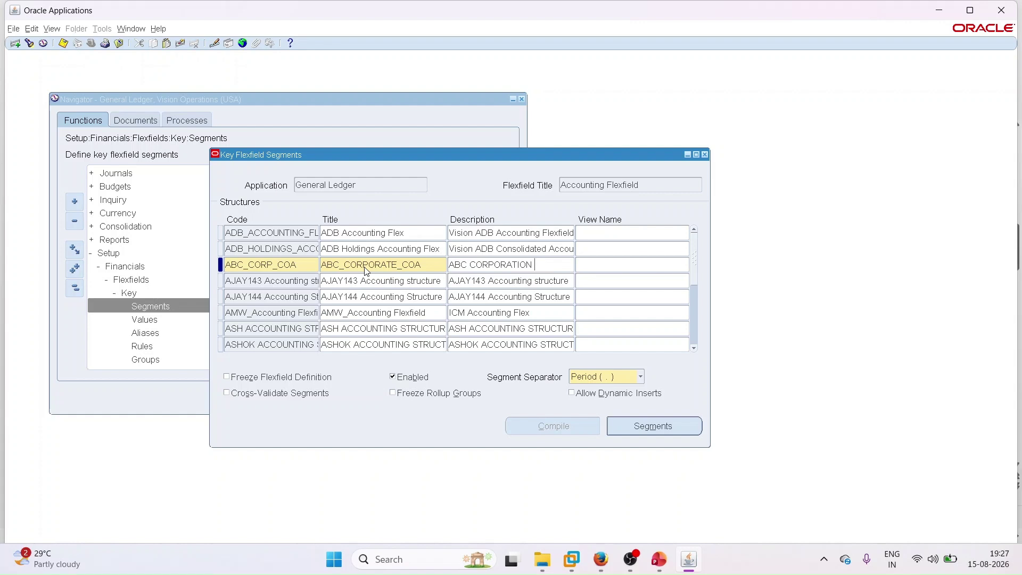
pyautogui.write(' COA')
# Open the segments of ABC_CORPORATE_COA and define segment number 1 as COMPANY with column SEGMENT1.
pyautogui.click(640, 429)
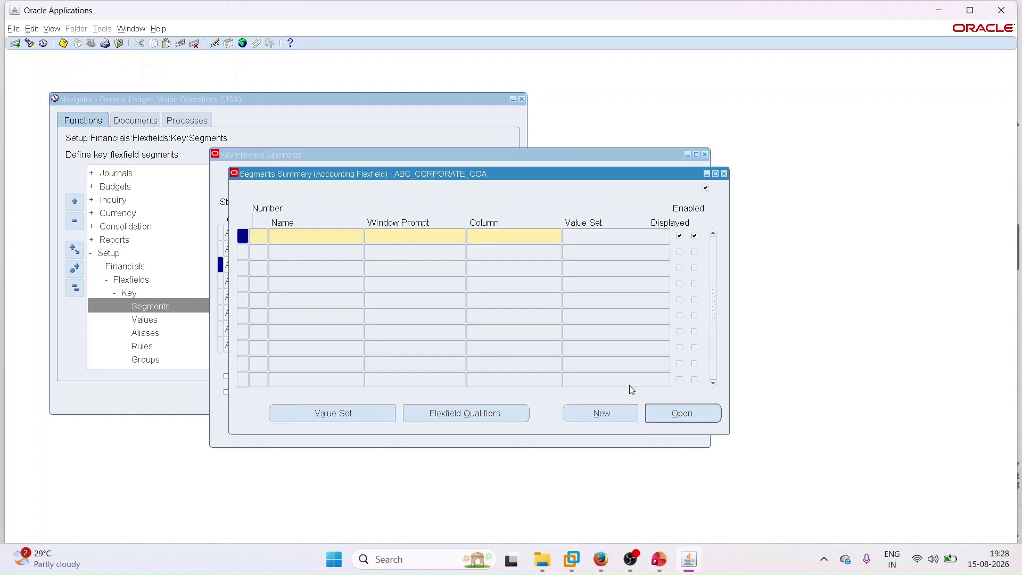
pyautogui.moveTo(497, 174); pyautogui.dragTo(502, 203)
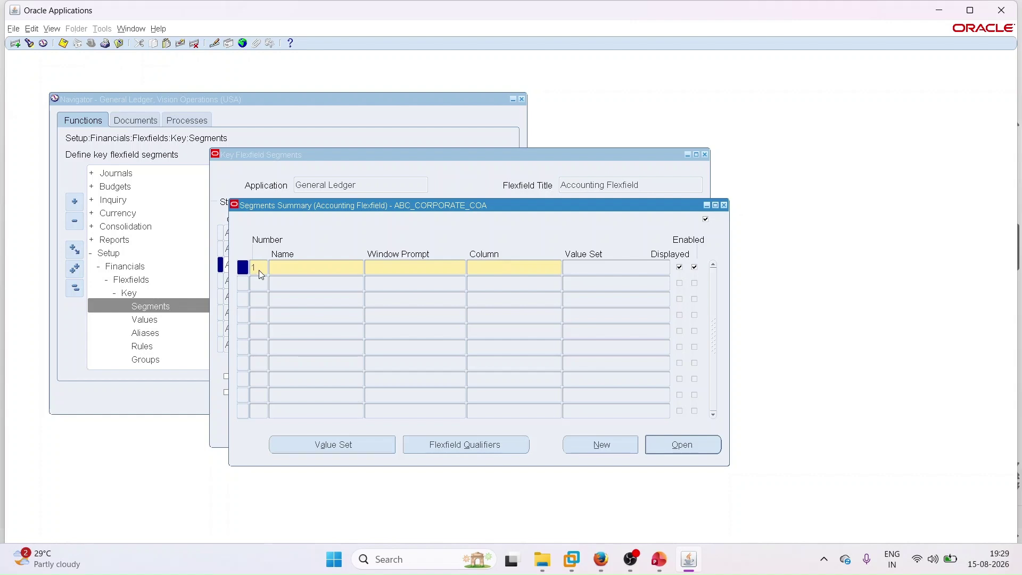
pyautogui.press('Tab')
pyautogui.write('COMPANY')
pyautogui.press('Tab')
pyautogui.press('Tab')
pyautogui.write('SEGM')
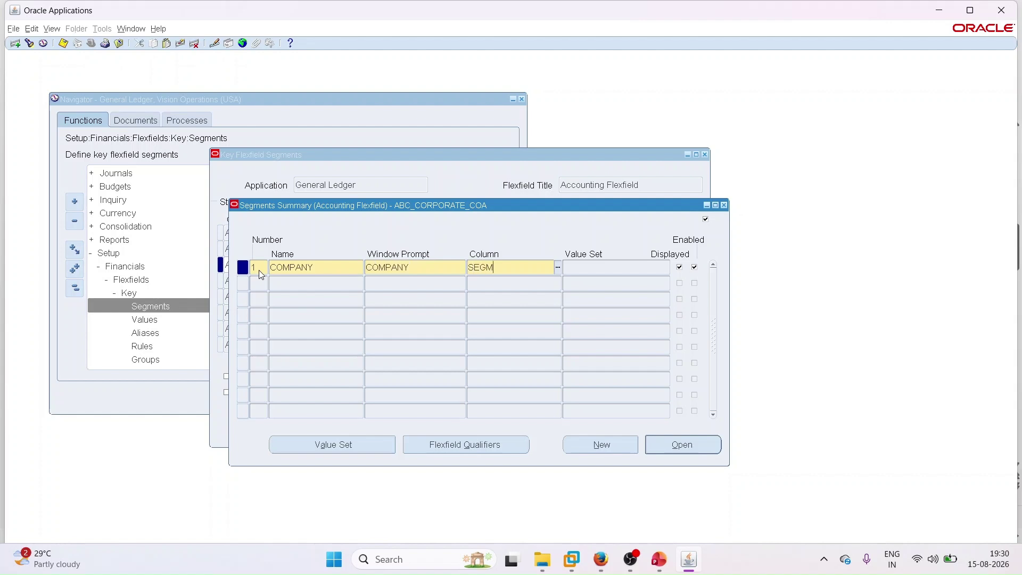
pyautogui.write('ENT')
pyautogui.press('Tab')
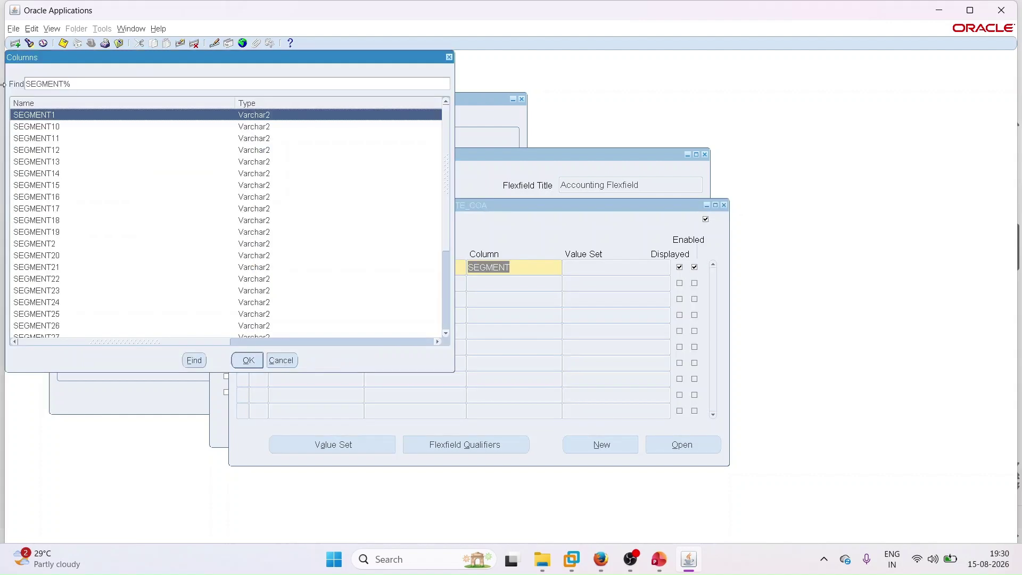
pyautogui.click(249, 360)
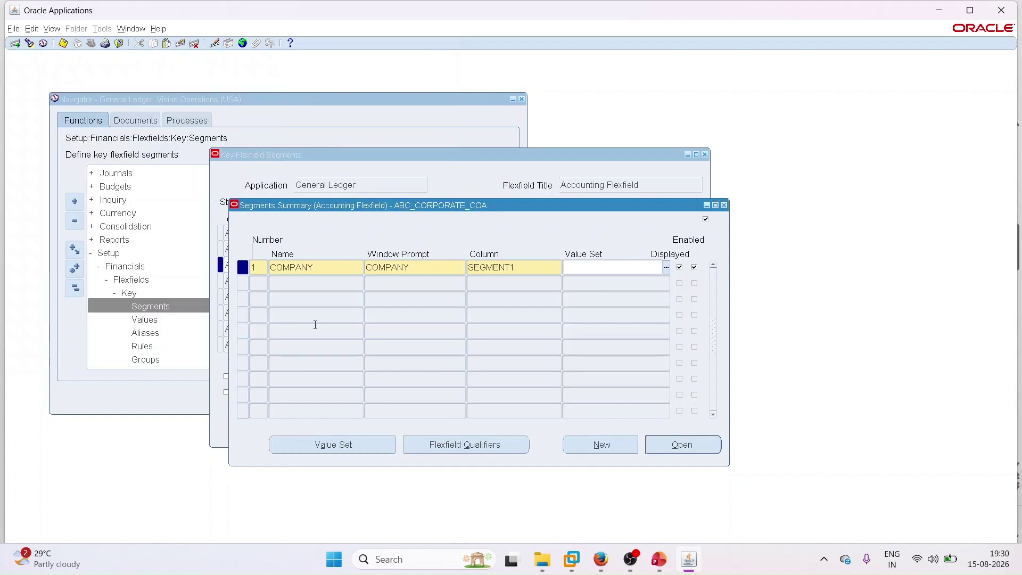
# Define segment number 2 with the name and window prompt DEPARTMENT and column SEGMENT2.
pyautogui.click(260, 283)
pyautogui.write('2')
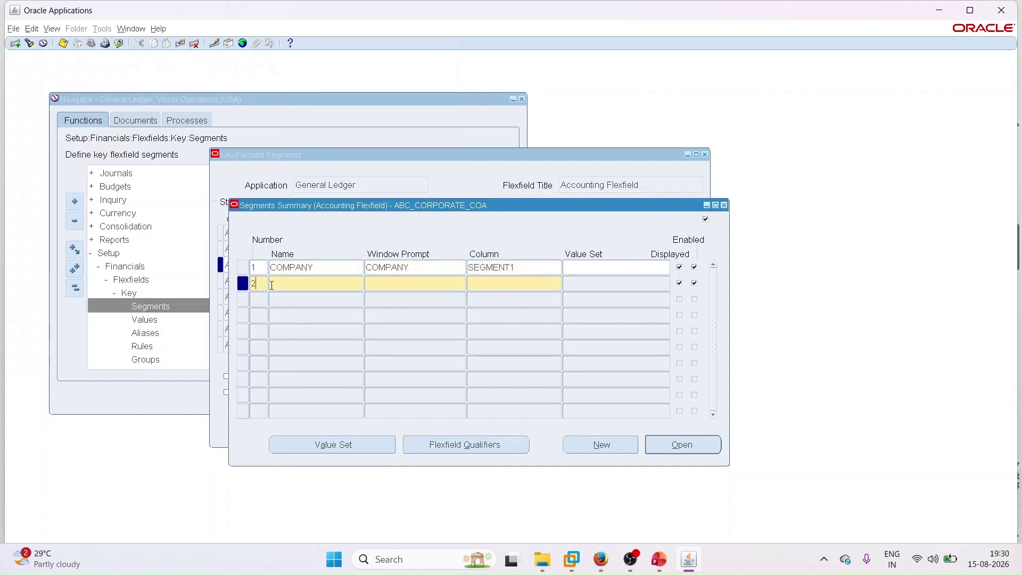
pyautogui.click(299, 287)
pyautogui.write('DEPARTMENT')
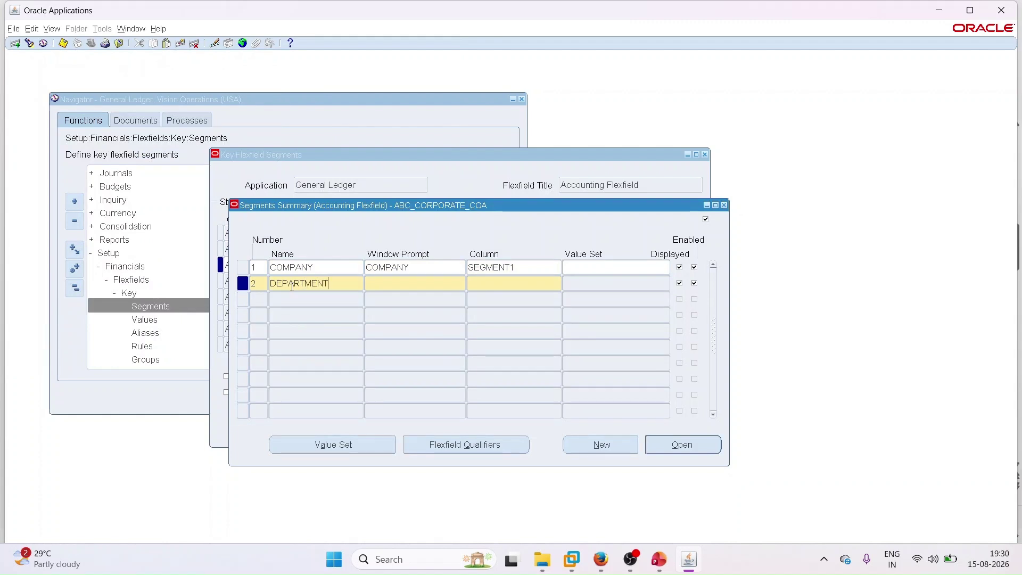
pyautogui.press('Tab')
pyautogui.press('Tab')
pyautogui.write('SEGMENT2')
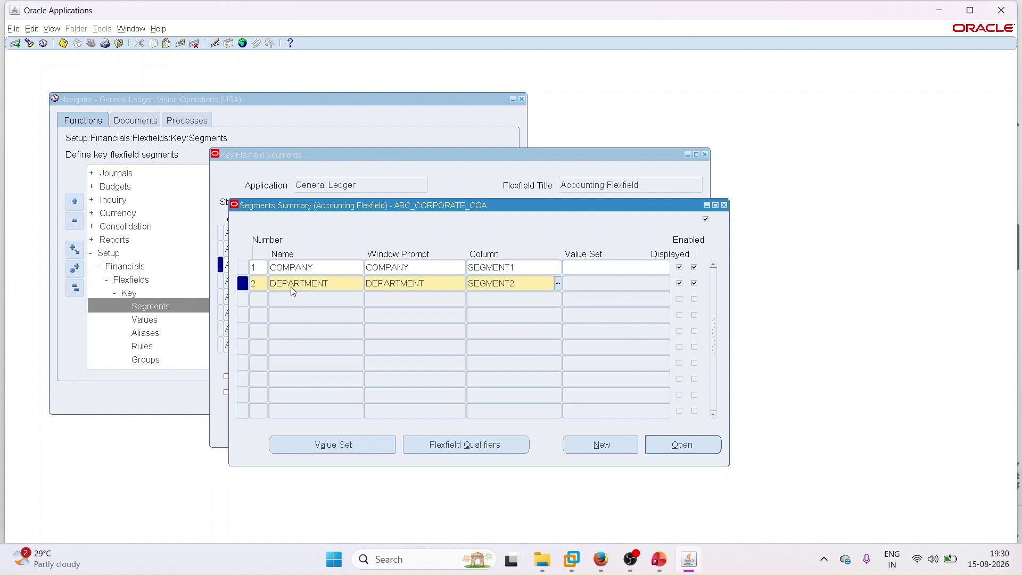
pyautogui.press('Tab')
# Define segment number 3 with the name and window prompt ACCOUNT and column SEGMENT3.
pyautogui.write('3')
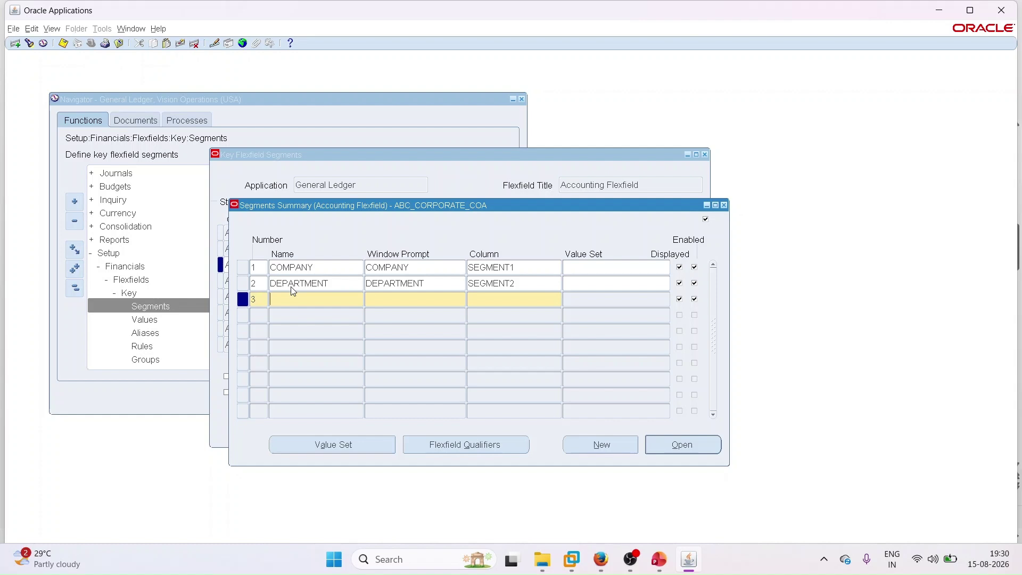
pyautogui.write('ACCOUNT')
pyautogui.press('Tab')
pyautogui.press('Tab')
pyautogui.write('SEGEMENT3')
pyautogui.press('Tab')
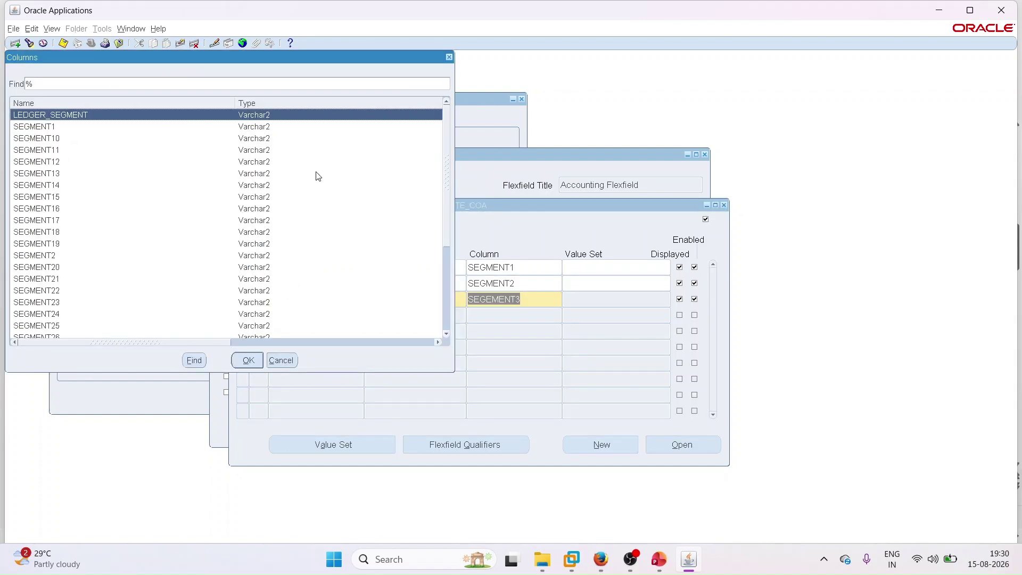
pyautogui.click(449, 57)
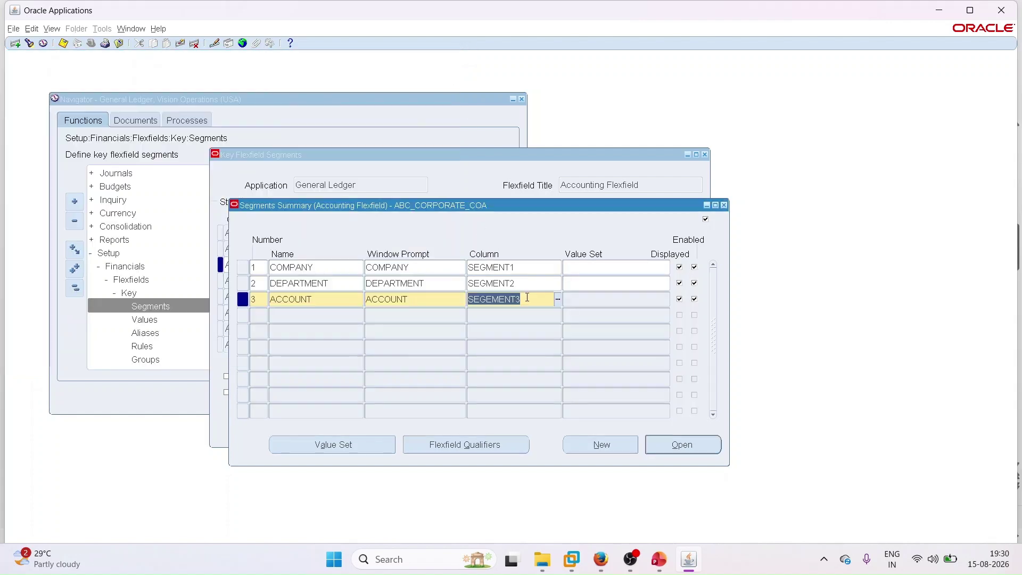
pyautogui.press('BackSpace')
pyautogui.write('SEGMENT')
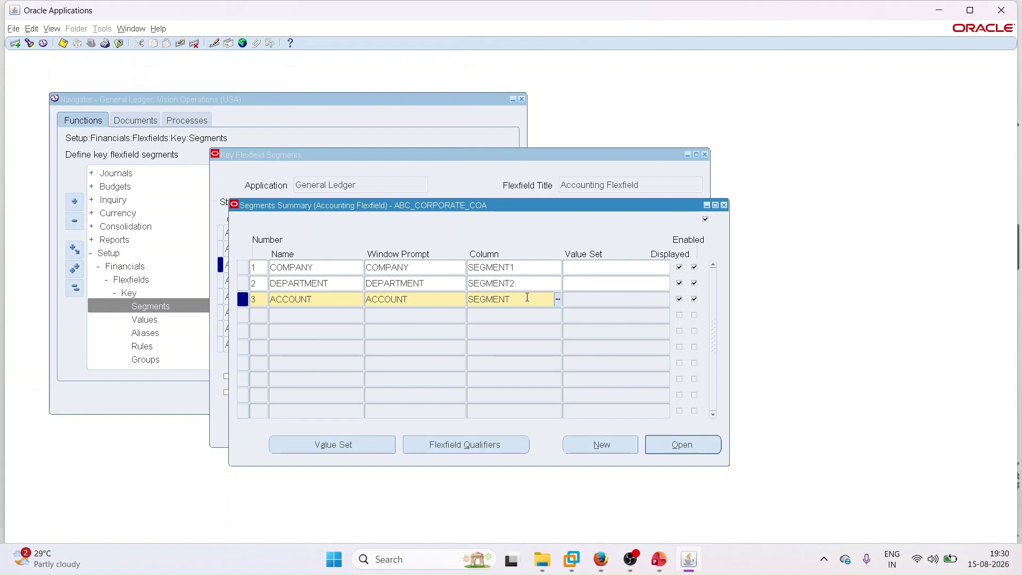
pyautogui.press('Tab')
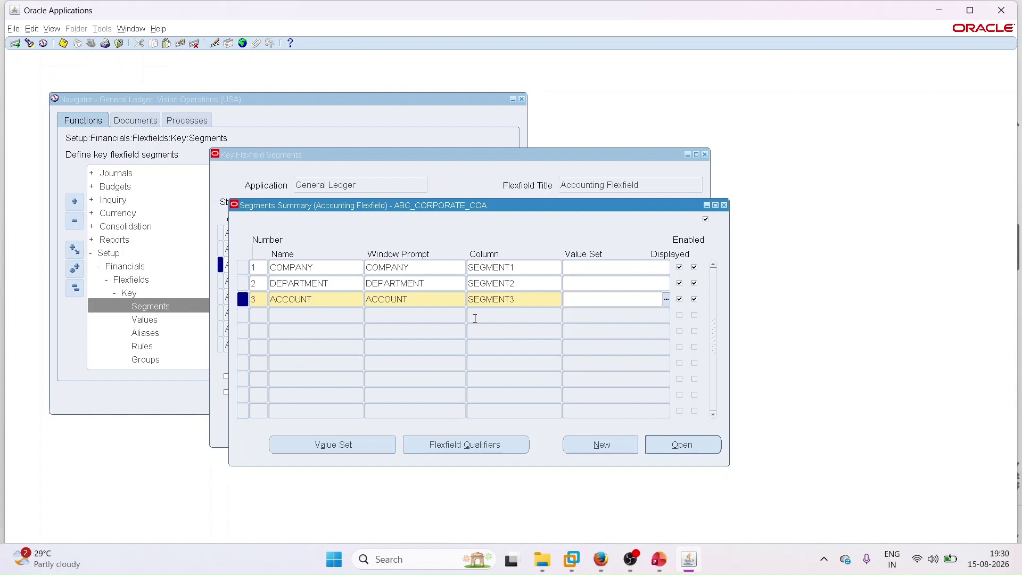
# Define segment number 4 with the name and window prompt PROJECT and column SEGMENT4.
pyautogui.click(257, 315)
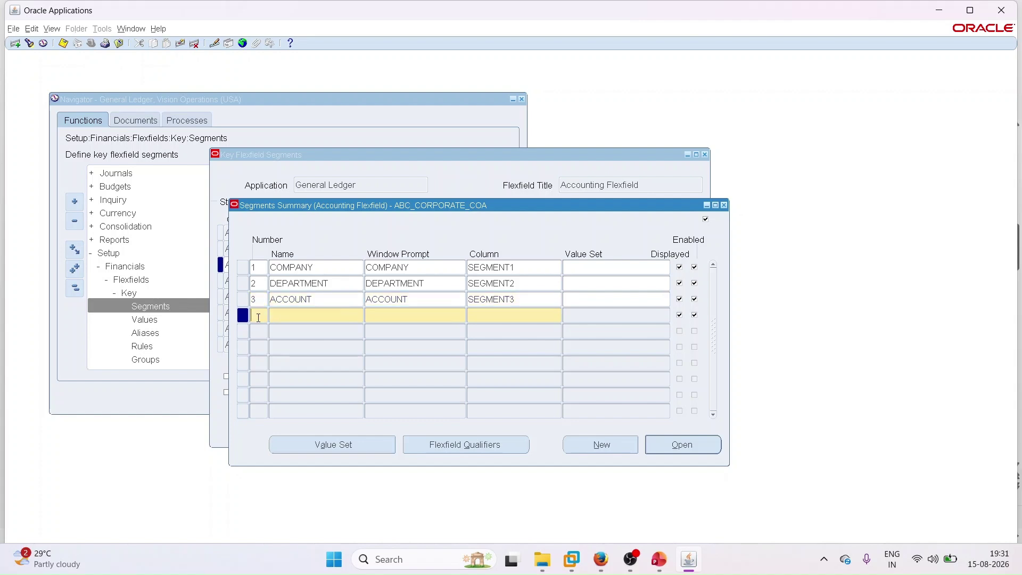
pyautogui.write('4')
pyautogui.press('Tab')
pyautogui.write('PROJECT')
pyautogui.press('Tab')
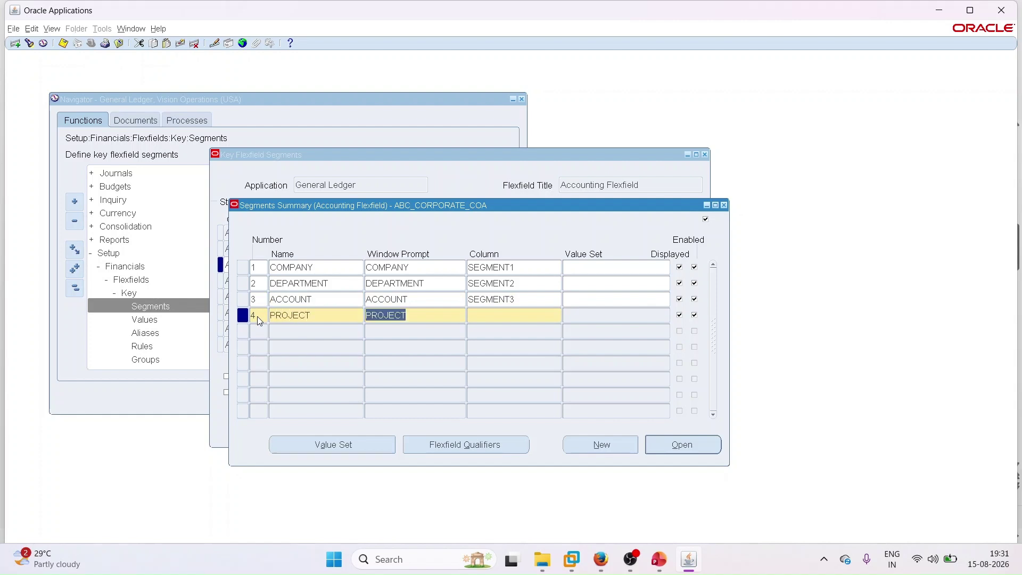
pyautogui.press('Tab')
pyautogui.write('SEG')
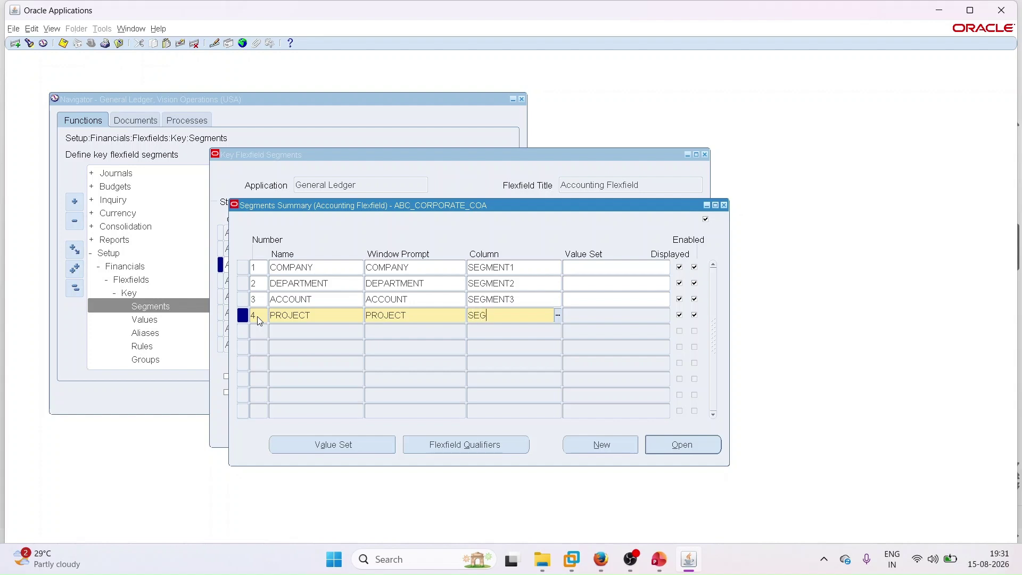
pyautogui.write('MENT4')
pyautogui.press('Tab')
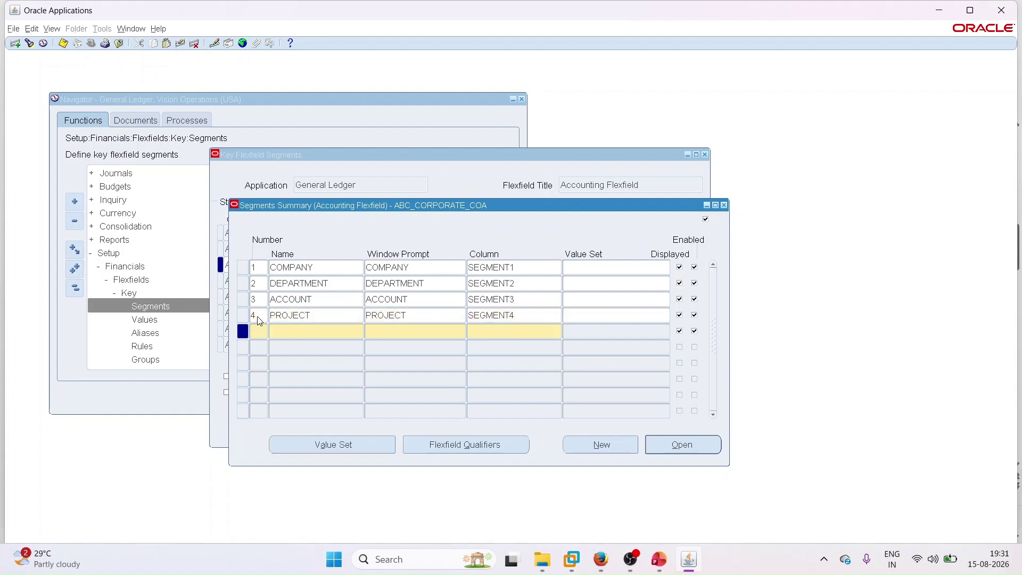
# Define segment number 5 with the name and window prompt LOCATION and column SEGMENT5.
pyautogui.write('5')
pyautogui.write('LOCATION')
pyautogui.press('Tab')
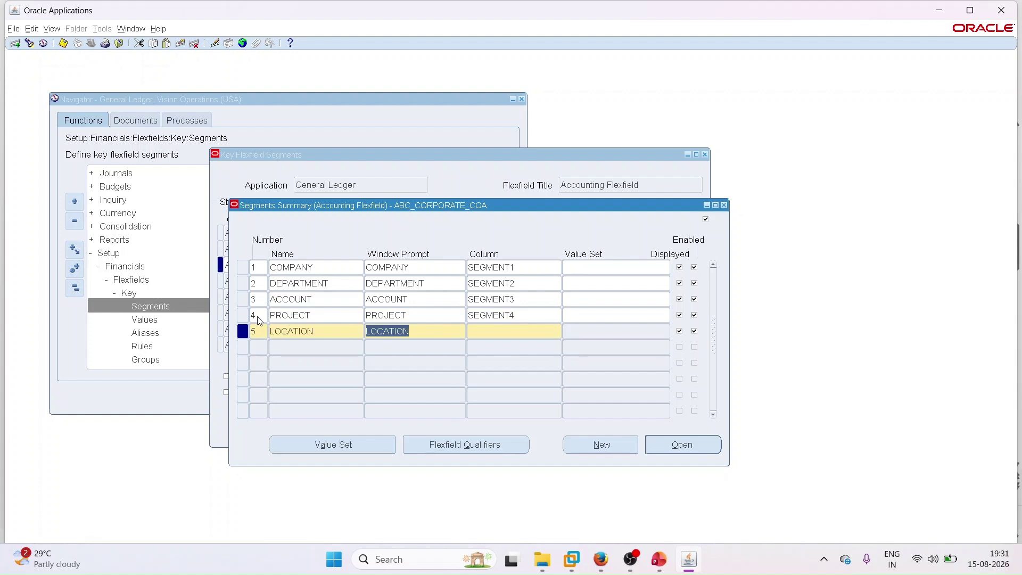
pyautogui.press('Tab')
pyautogui.write('SEG')
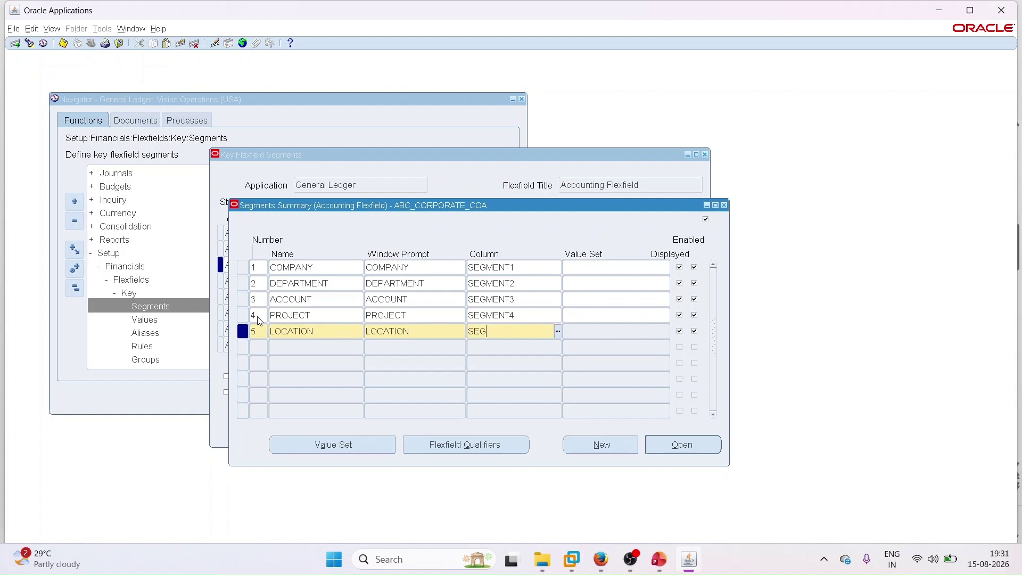
pyautogui.write('MENT5')
# Define segment number 6 with the name and window prompt INTERCOMPANY and column SEGMENT6.
pyautogui.press('Down')
pyautogui.write('6')
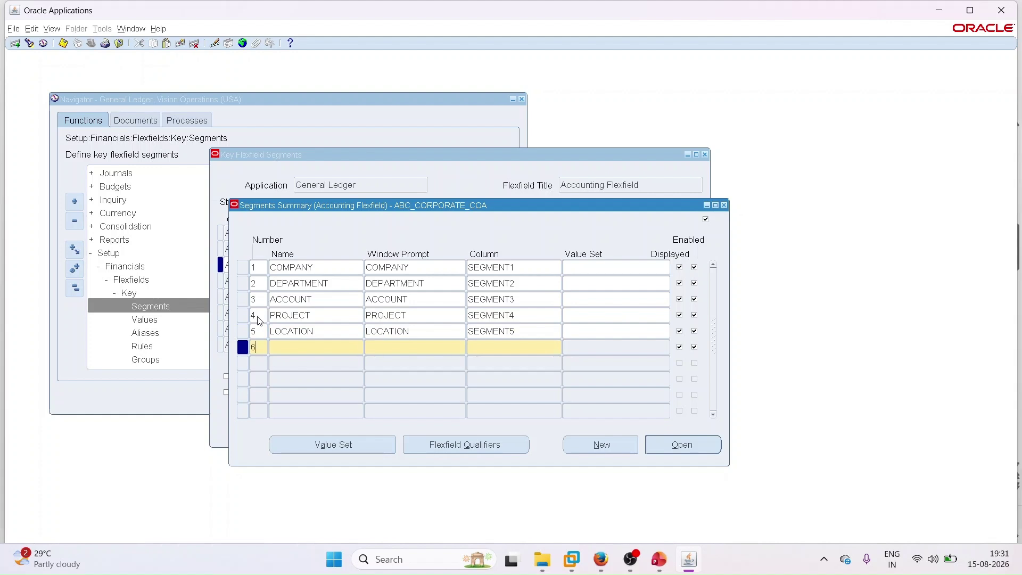
pyautogui.write('INTERCOMPANY')
pyautogui.press('Tab')
pyautogui.press('Tab')
pyautogui.write('SE')
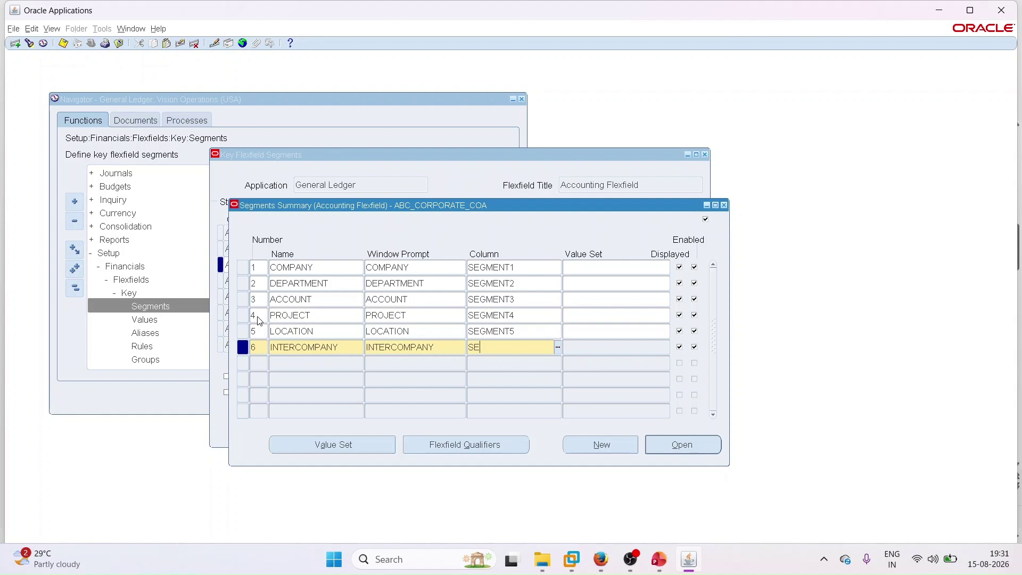
pyautogui.write('GMENT6')
pyautogui.press('Tab')
# Define segment number 7 with the name and window prompt FUTURE and column SEGMENT7, and save the segments.
pyautogui.write('7')
pyautogui.press('Tab')
pyautogui.write('FUTURE')
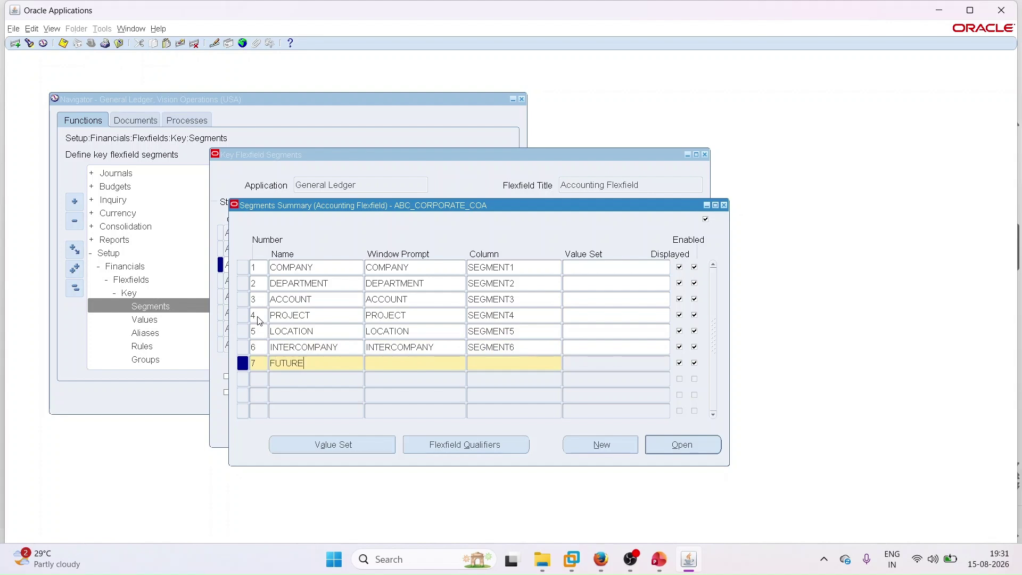
pyautogui.press('Tab')
pyautogui.press('Tab')
pyautogui.write('SEGMENT7')
pyautogui.press('Tab')
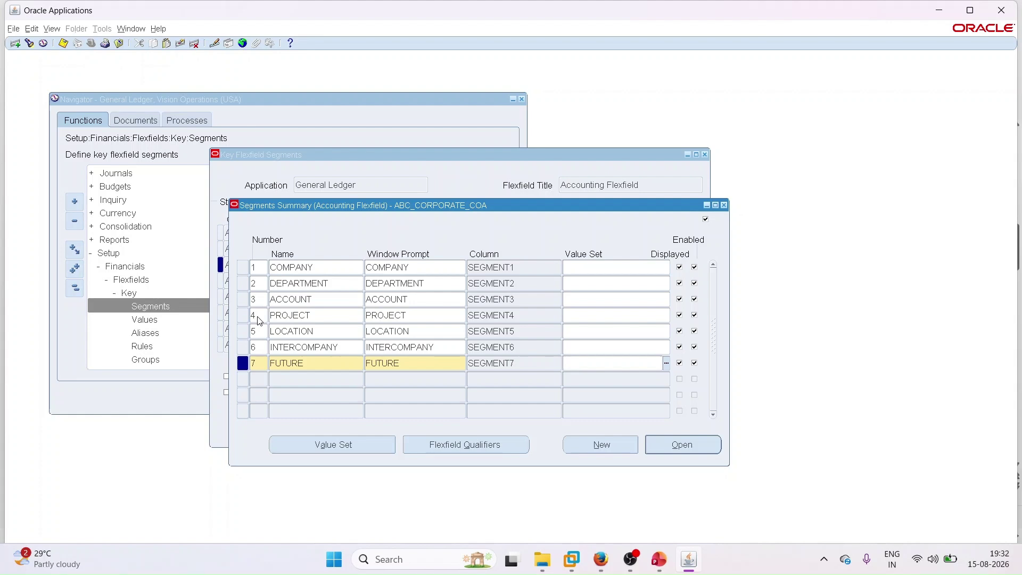
# Switch to PowerPoint, review the example codes on the Accounting information structure slide, and return to the COMPANY segment in Oracle Applications.
pyautogui.click(581, 268)
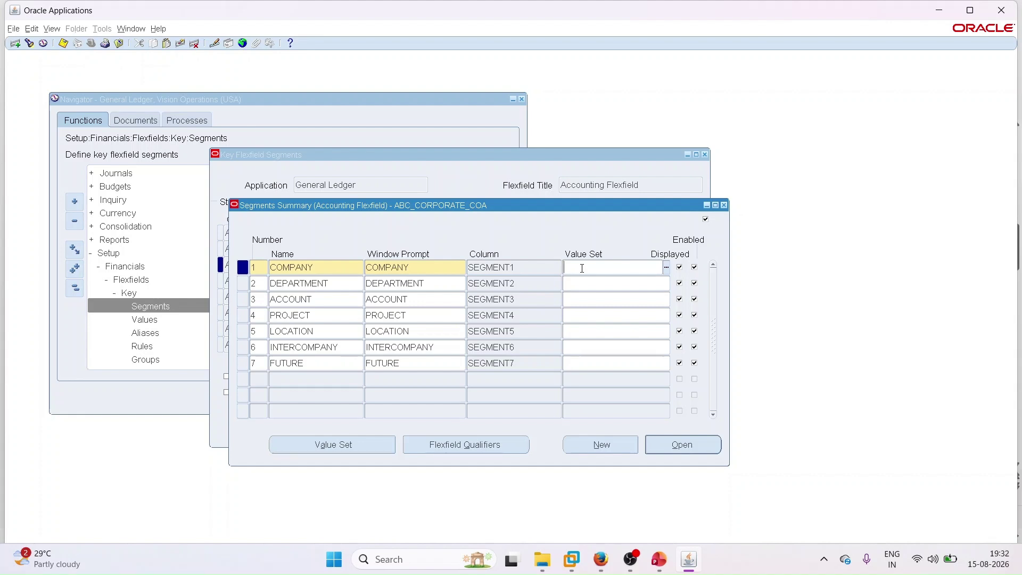
pyautogui.click(659, 564)
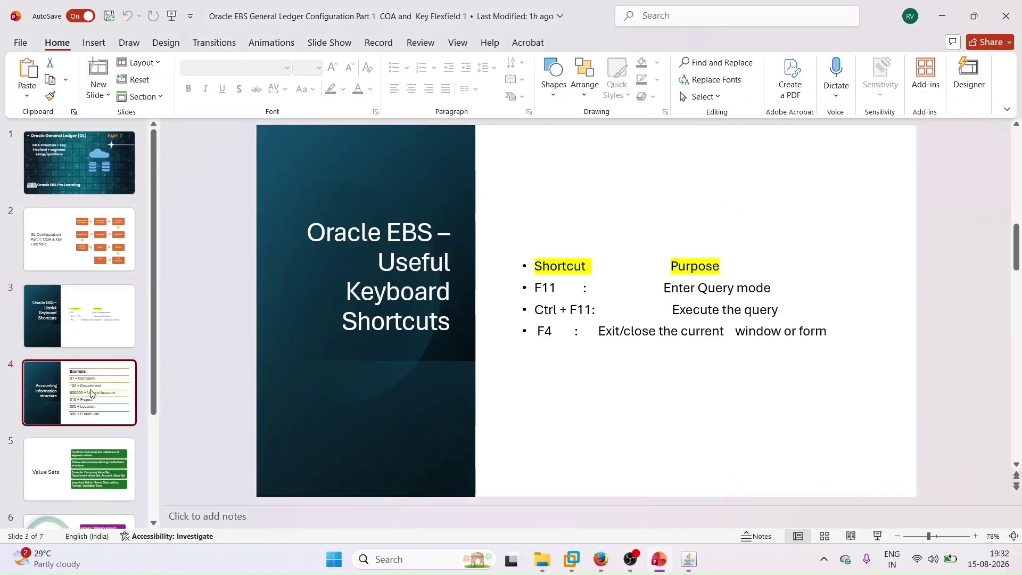
pyautogui.click(96, 393)
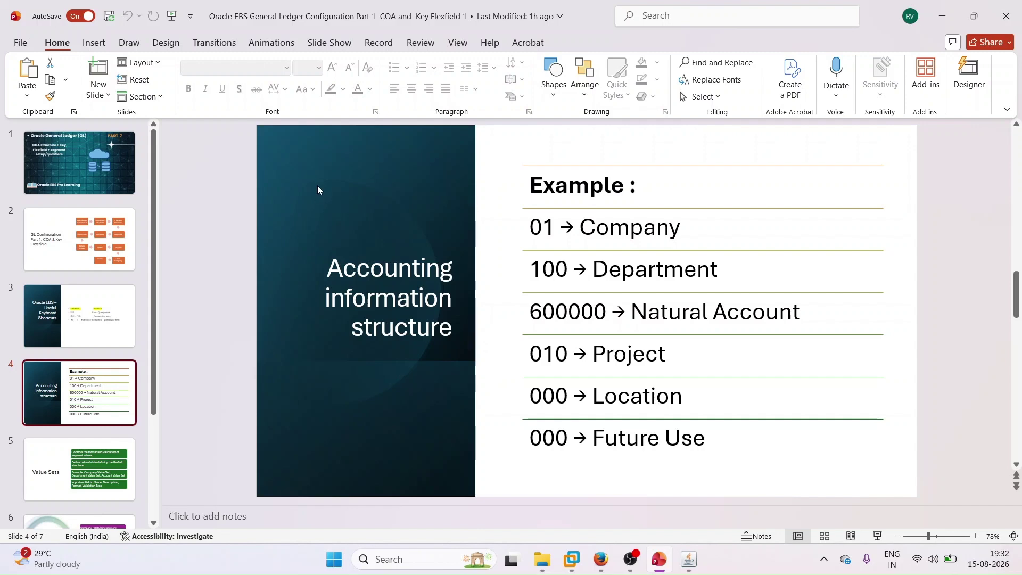
pyautogui.click(688, 559)
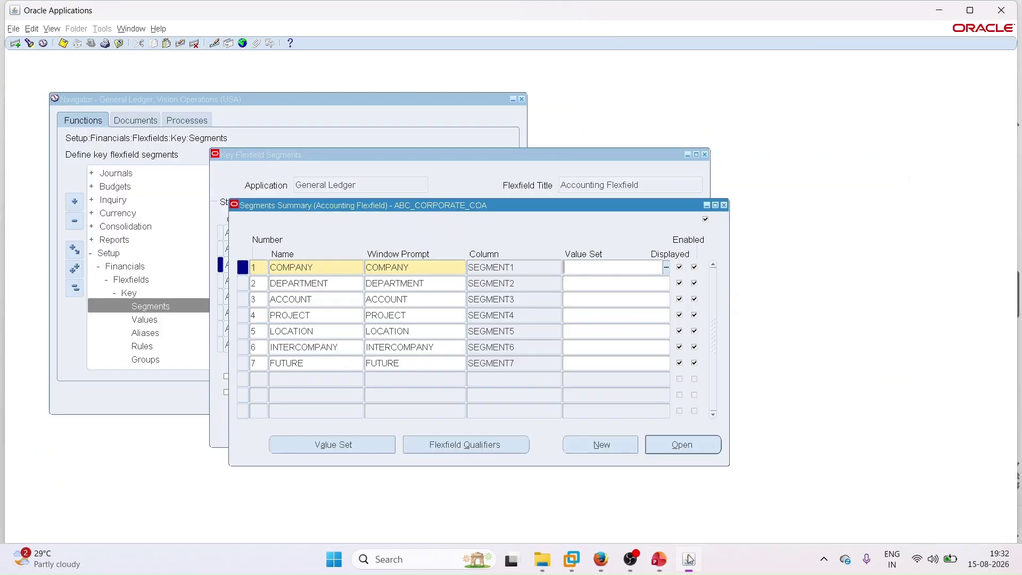
# Open the Value Sets form from the COMPANY segment and consult the Value Sets slide in PowerPoint.
pyautogui.click(342, 451)
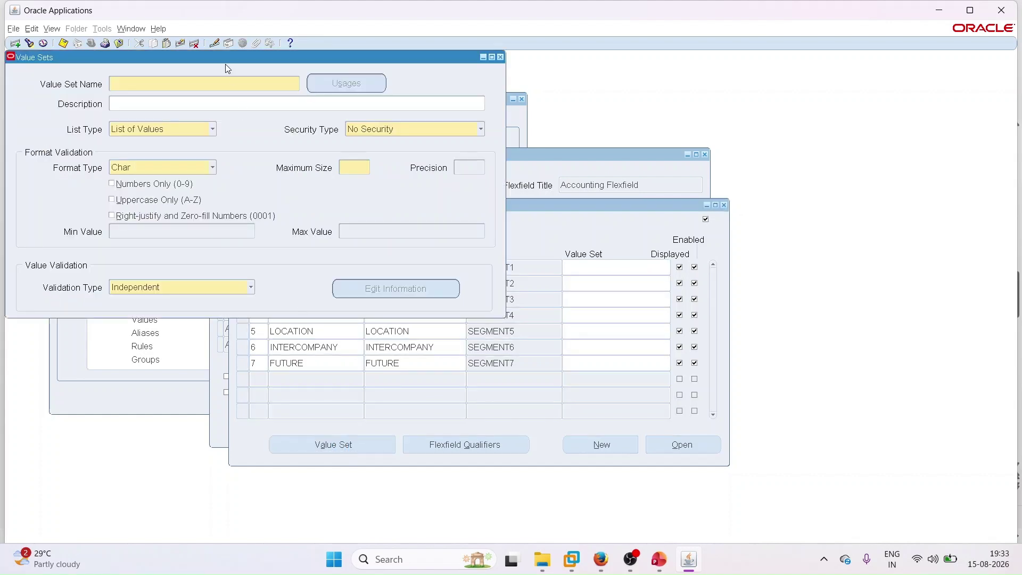
pyautogui.moveTo(228, 56); pyautogui.dragTo(367, 112)
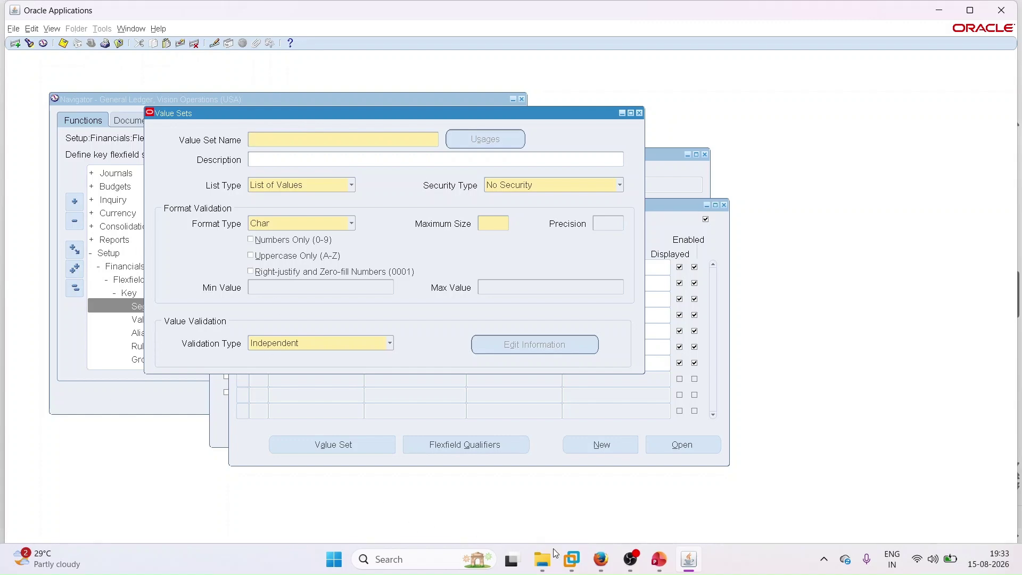
pyautogui.click(658, 563)
pyautogui.click(110, 461)
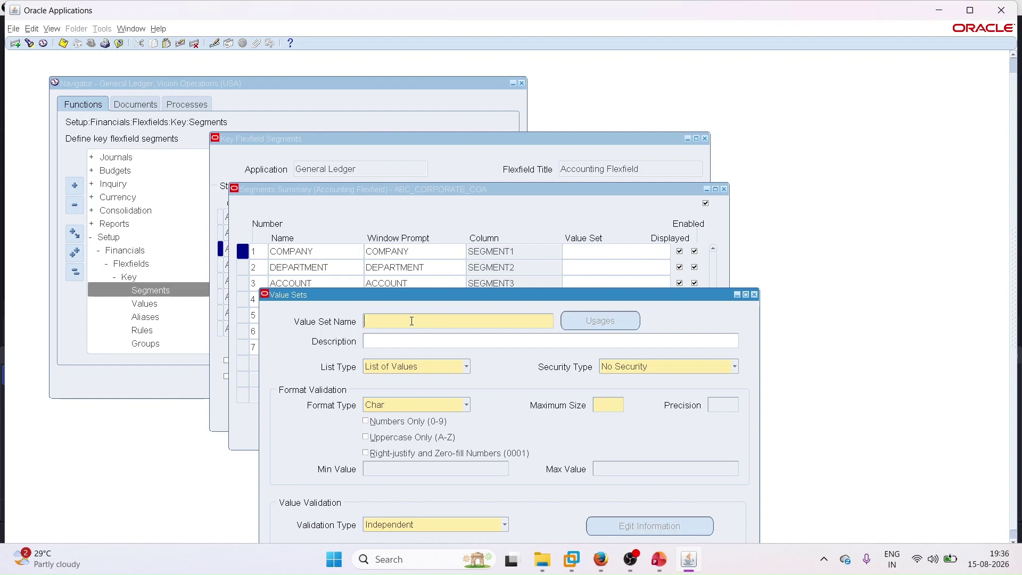
# Enter ABC_COMPANY_VS as both the name and the description of the new value set.
pyautogui.press('capslock')
pyautogui.write('ABC')
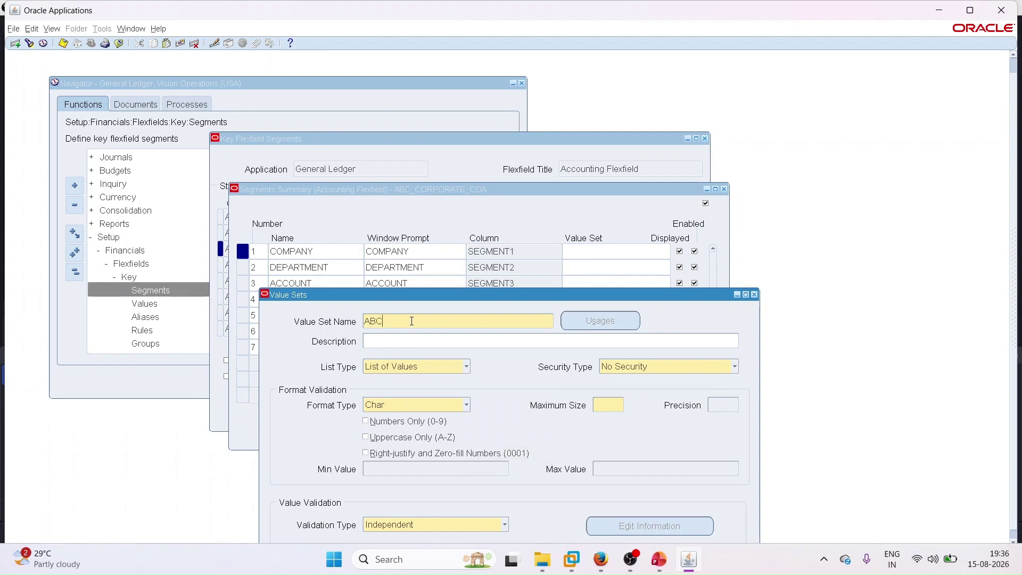
pyautogui.write('_COMPANY_VS')
pyautogui.moveTo(454, 320); pyautogui.dragTo(361, 322)
pyautogui.hotkey('ctrl', 'c')
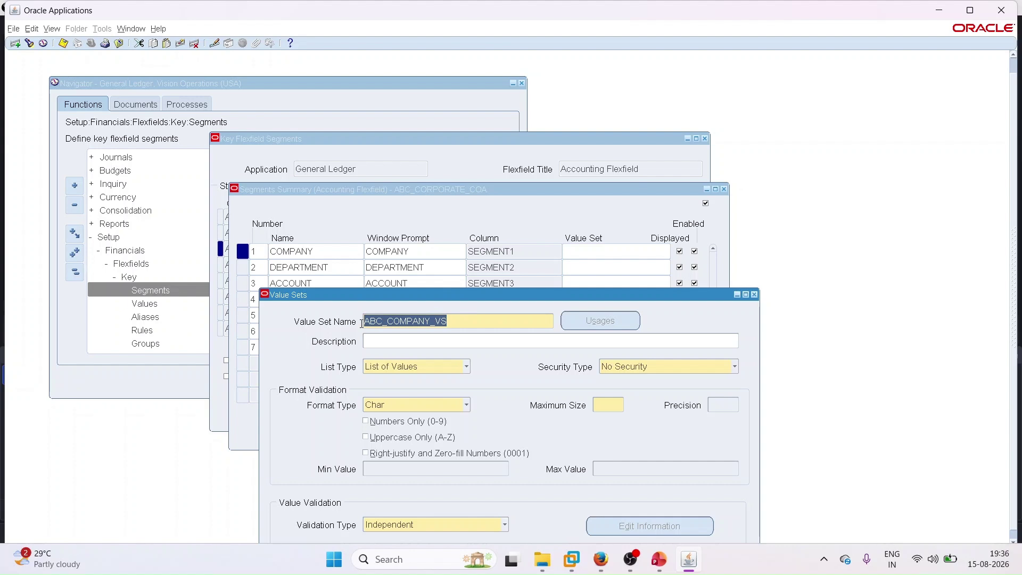
pyautogui.click(383, 339)
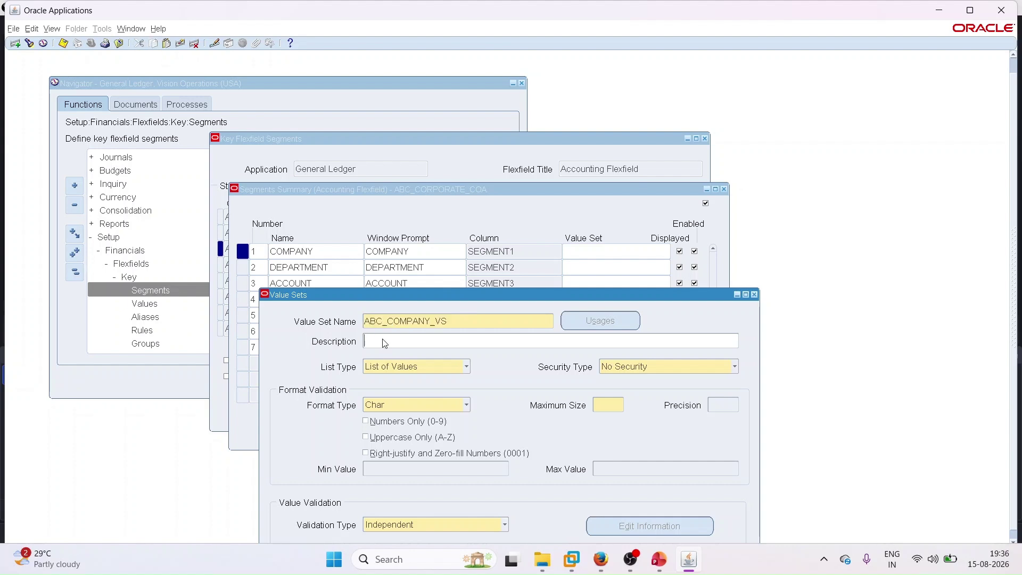
pyautogui.hotkey('ctrl', 'v')
# Give ABC_COMPANY_VS a maximum size of 2, numbers only with right-justify and zero-fill, then save and close it.
pyautogui.click(604, 409)
pyautogui.write('2')
pyautogui.click(366, 421)
pyautogui.click(367, 454)
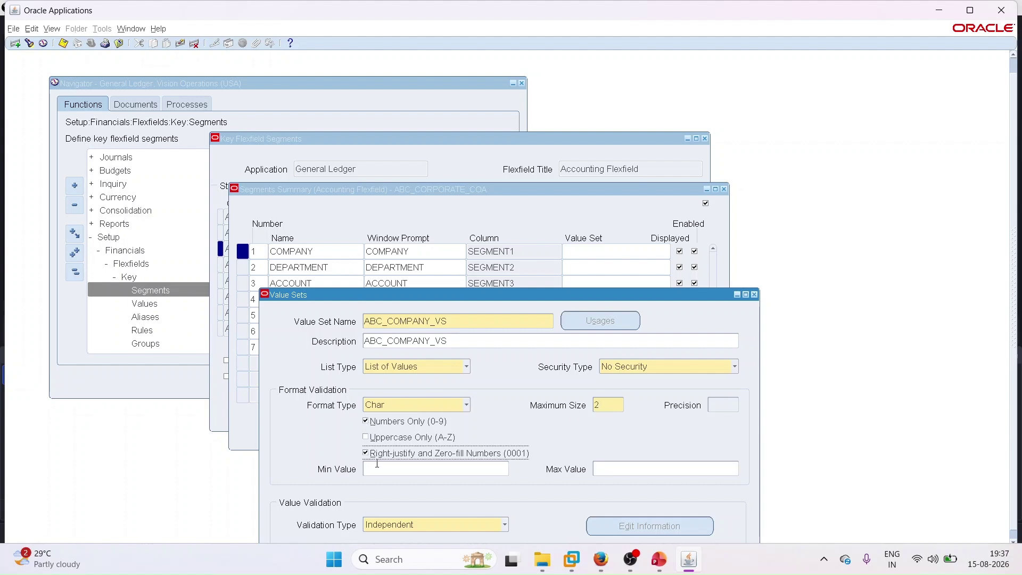
pyautogui.scroll(-1, 449, 437)
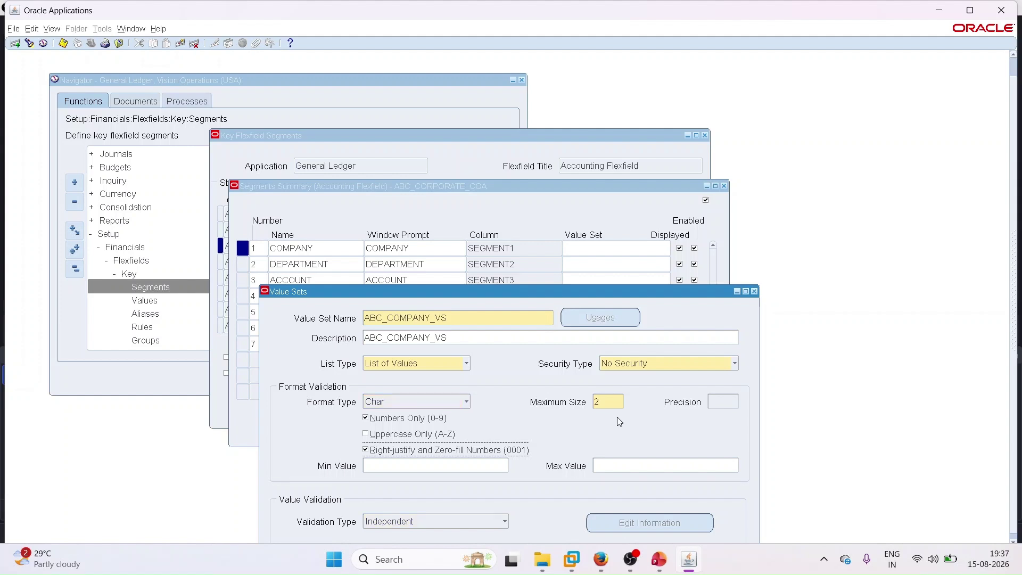
pyautogui.click(754, 292)
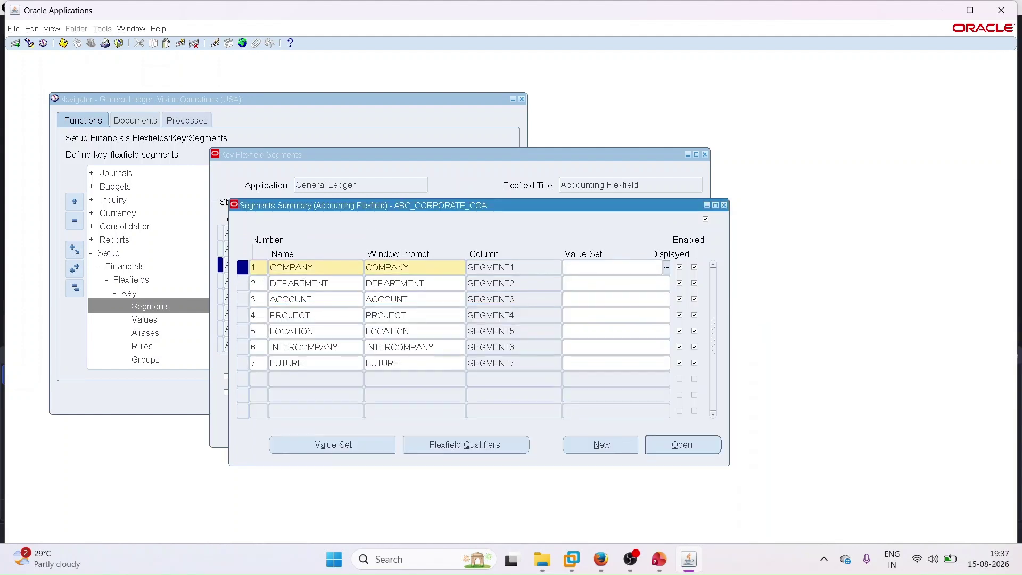
# Start a new value set from the DEPARTMENT segment, with ABC_DEPARTMENT_VS as its name and description.
pyautogui.moveTo(270, 284); pyautogui.dragTo(304, 283)
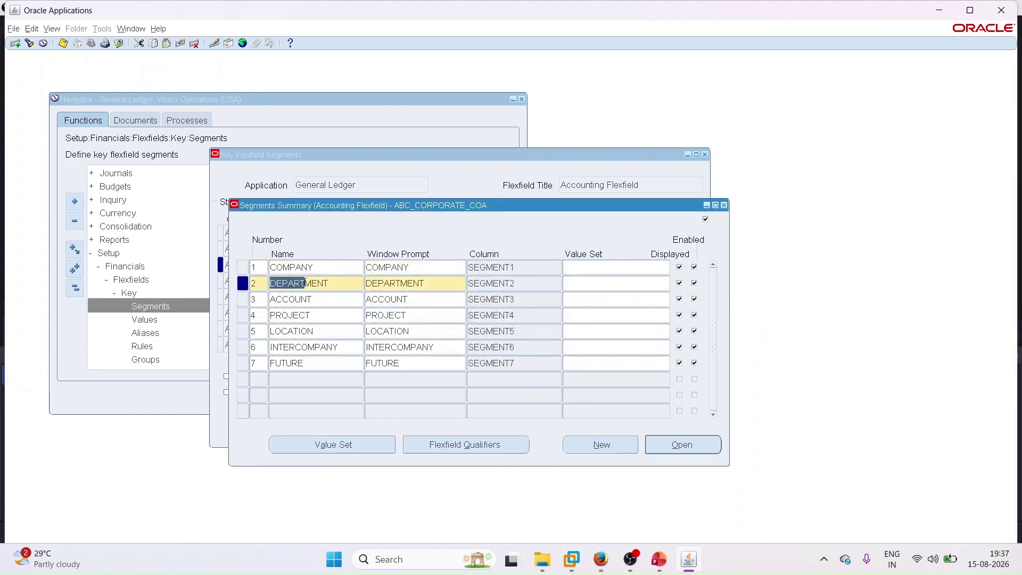
pyautogui.click(336, 448)
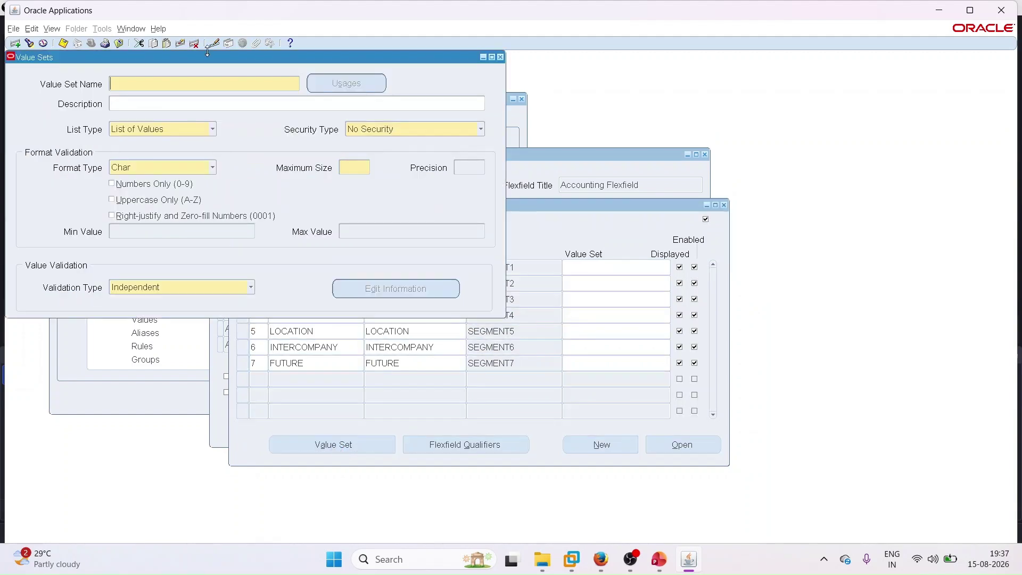
pyautogui.moveTo(225, 51); pyautogui.dragTo(358, 147)
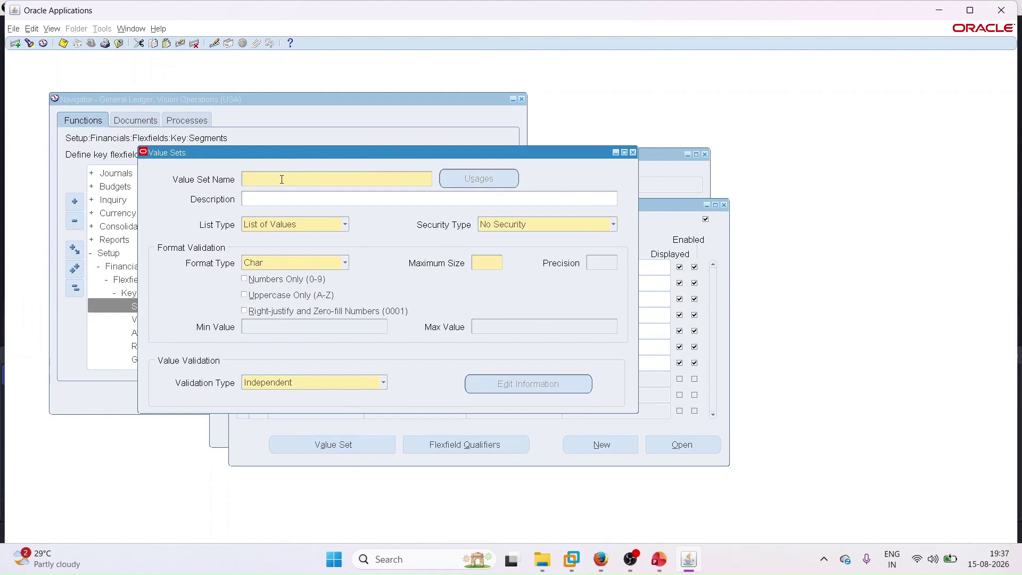
pyautogui.write('ABC_DEPARTMENT')
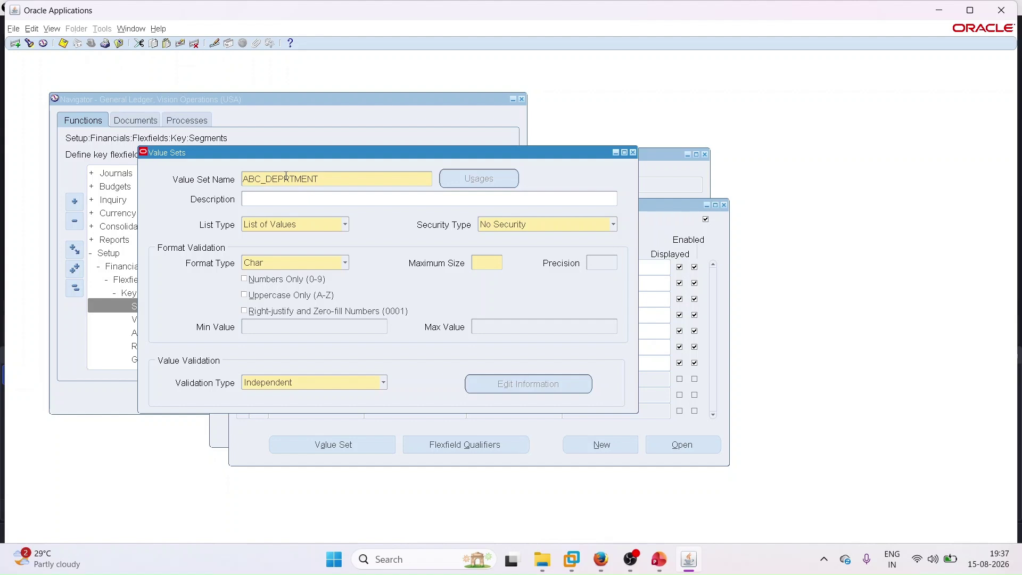
pyautogui.write('_VS')
pyautogui.moveTo(361, 159); pyautogui.dragTo(290, 314)
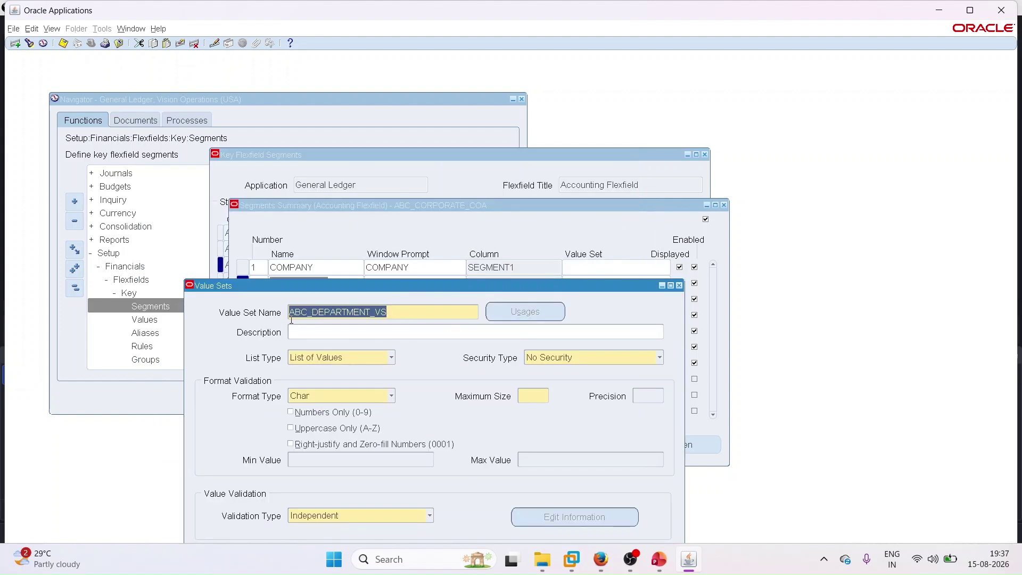
pyautogui.hotkey('ctrl', 'c')
pyautogui.click(315, 331)
pyautogui.hotkey('ctrl', 'v')
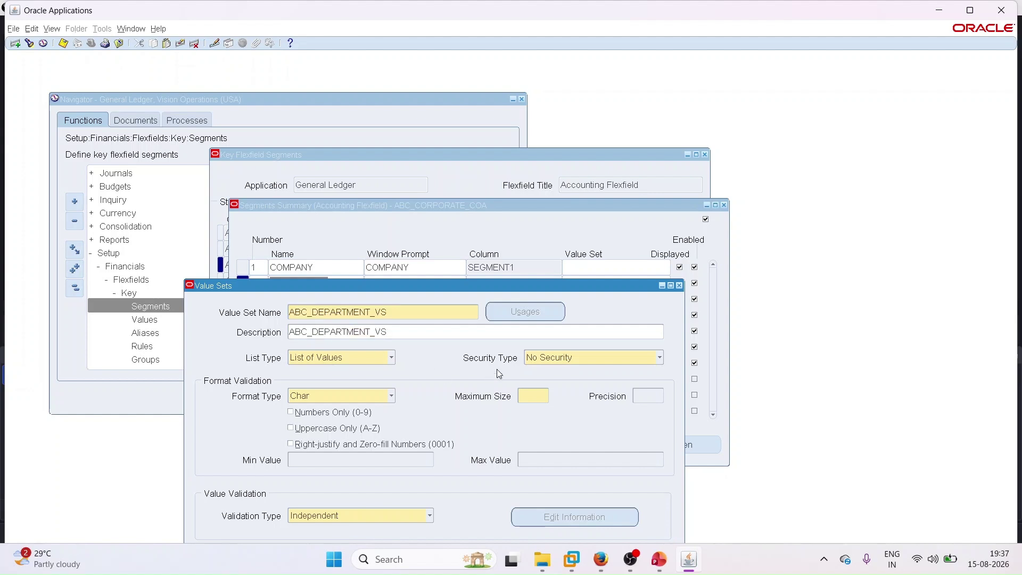
# Give ABC_DEPARTMENT_VS a maximum size of 3, numbers only with right-justify and zero-fill, then save and close it.
pyautogui.click(534, 395)
pyautogui.moveTo(661, 566)
pyautogui.write('3')
pyautogui.click(293, 413)
pyautogui.click(292, 446)
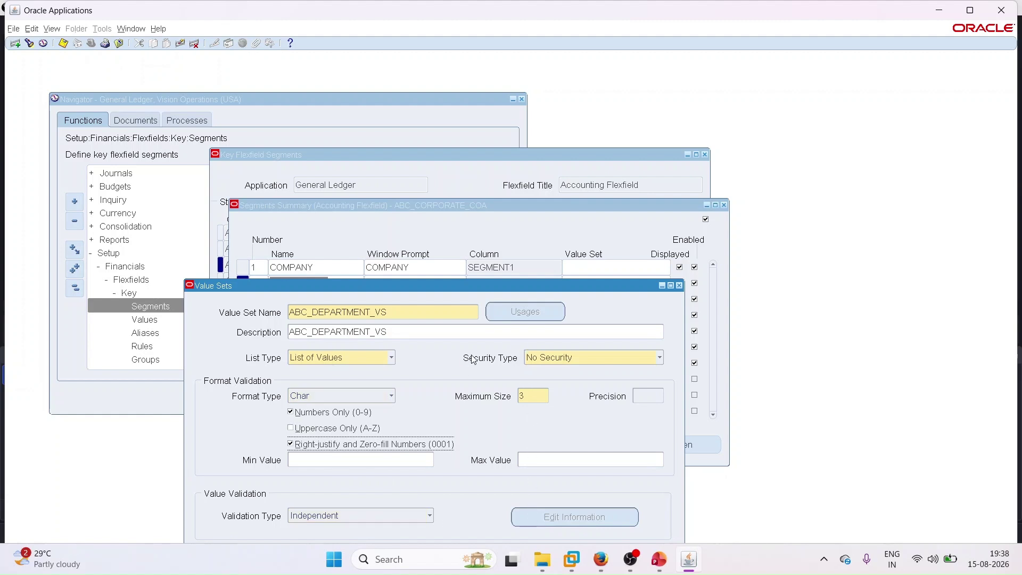
pyautogui.click(679, 286)
# Start a new value set from the ACCOUNT segment, with ABC_ACCOUNT_VS as its name and description.
pyautogui.click(298, 301)
pyautogui.click(328, 446)
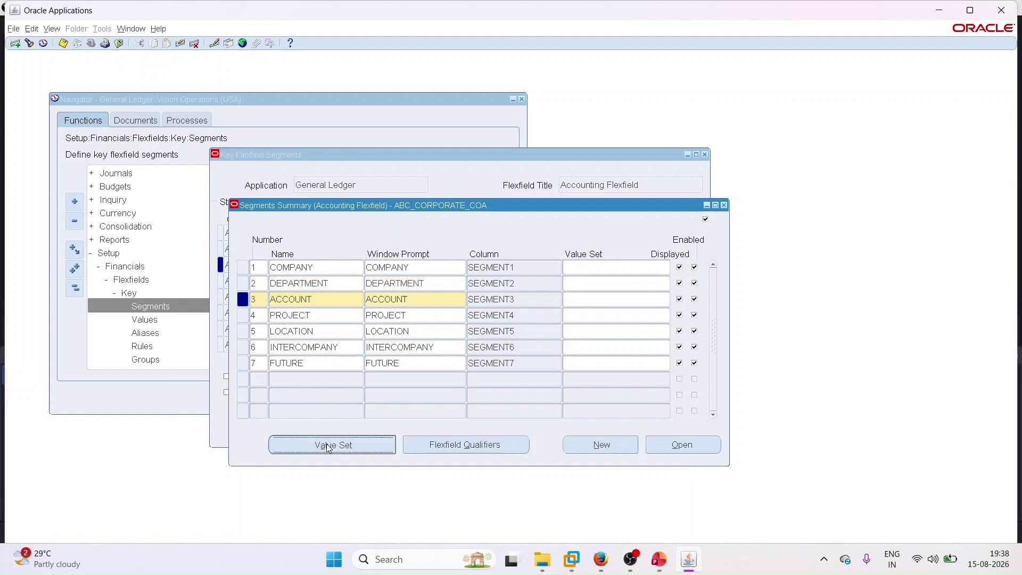
pyautogui.click(184, 85)
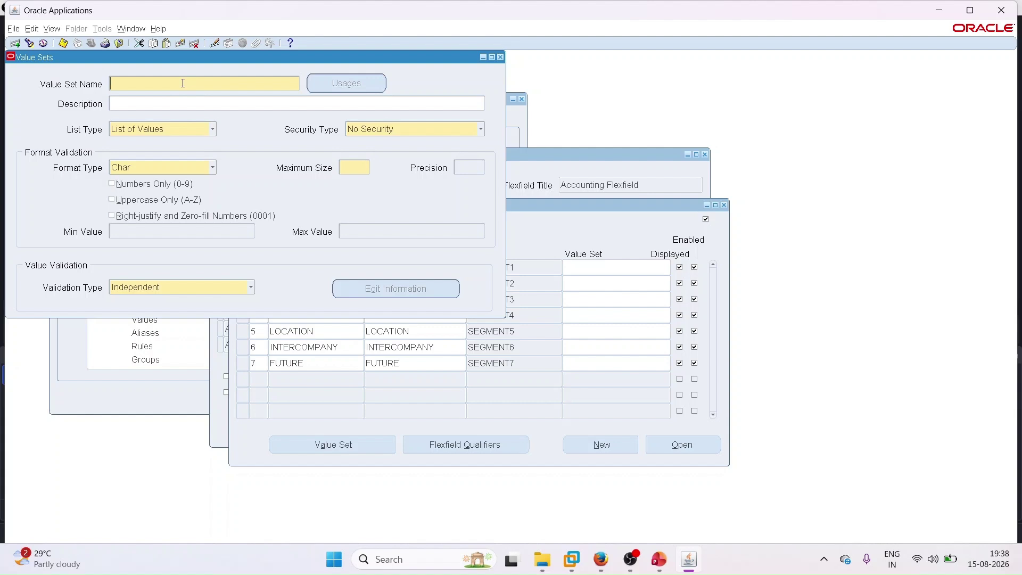
pyautogui.write('ABC_ACCOUNT_VS')
pyautogui.moveTo(204, 88); pyautogui.dragTo(104, 95)
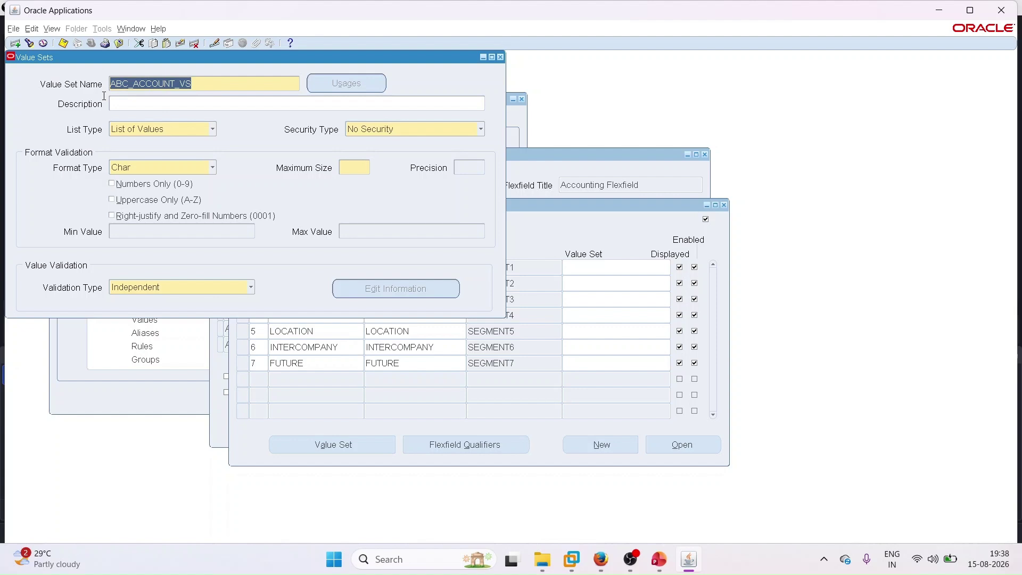
pyautogui.hotkey('ctrl', 'c')
pyautogui.click(133, 104)
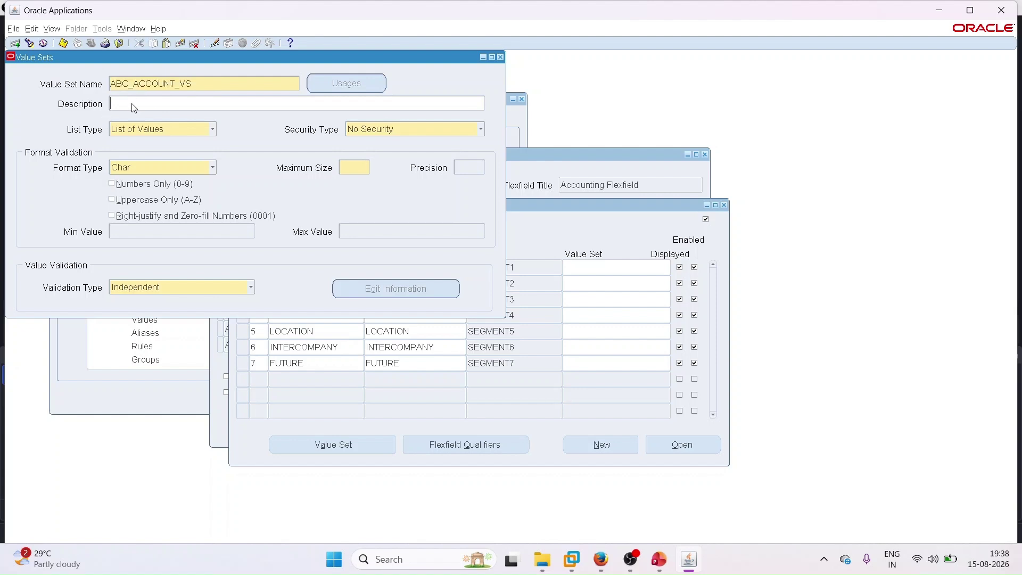
pyautogui.hotkey('ctrl', 'v')
# After checking the example account code in PowerPoint, give ABC_ACCOUNT_VS a maximum size of 6, numbers only with right-justify and zero-fill, and save and close it.
pyautogui.click(351, 166)
pyautogui.click(661, 559)
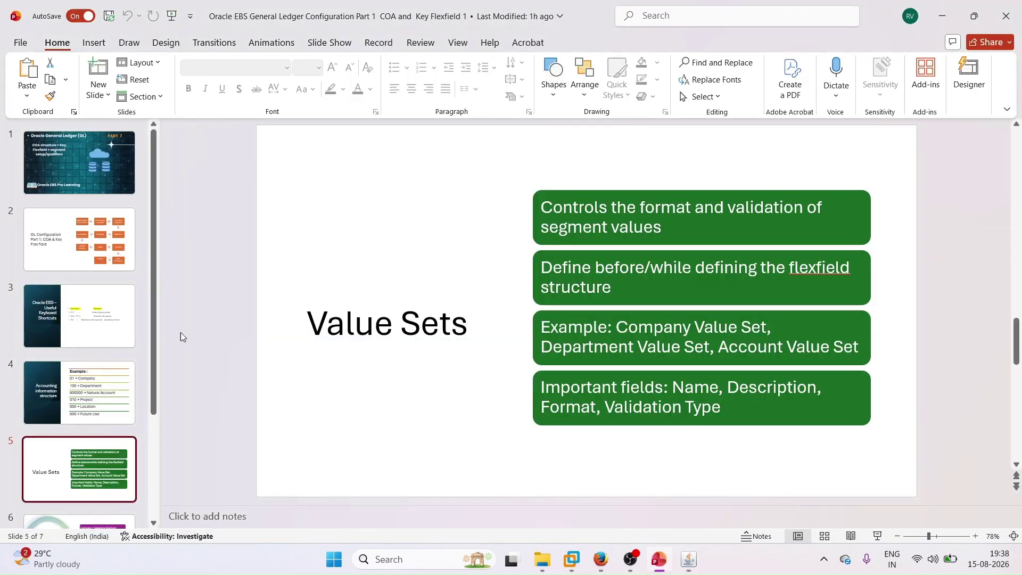
pyautogui.click(92, 410)
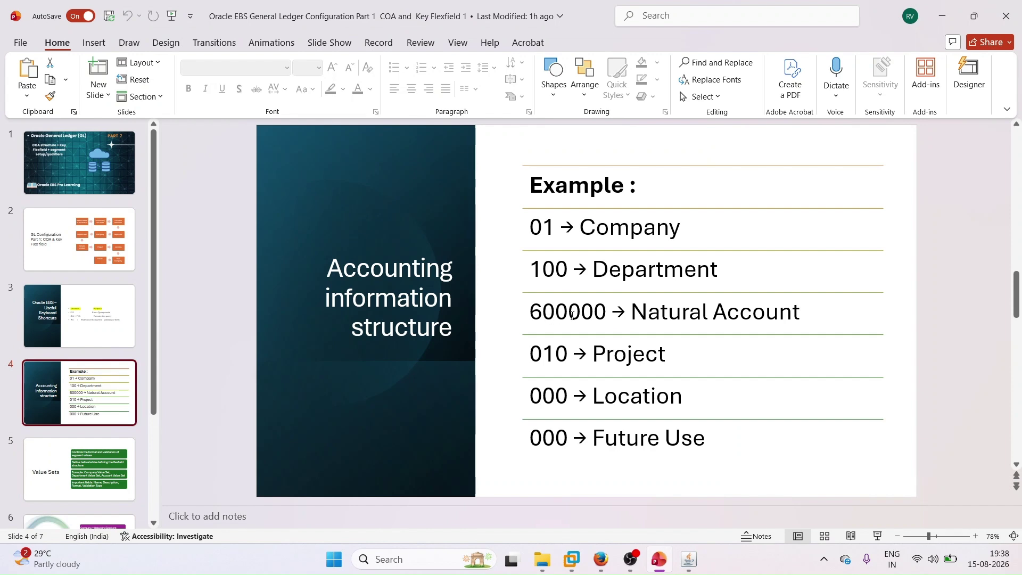
pyautogui.hotkey('alt', 'Tab')
pyautogui.click(358, 167)
pyautogui.write('6')
pyautogui.click(111, 183)
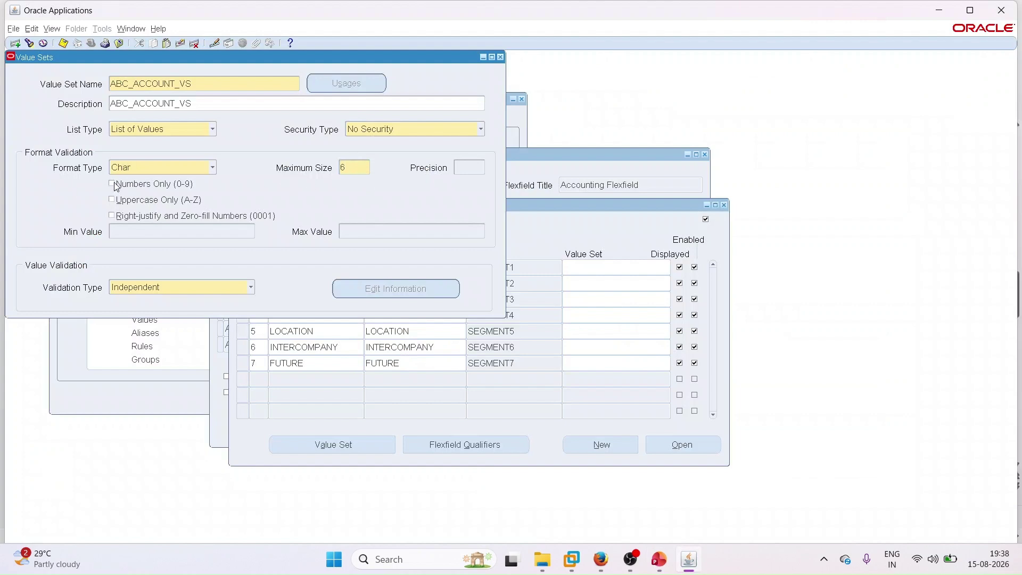
pyautogui.click(111, 216)
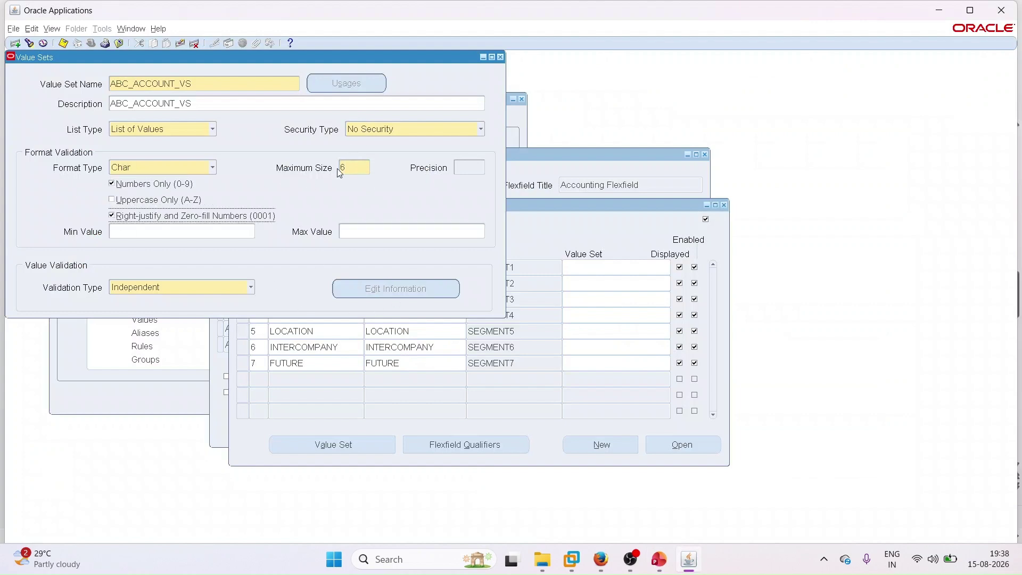
pyautogui.hotkey('ctrl', 's')
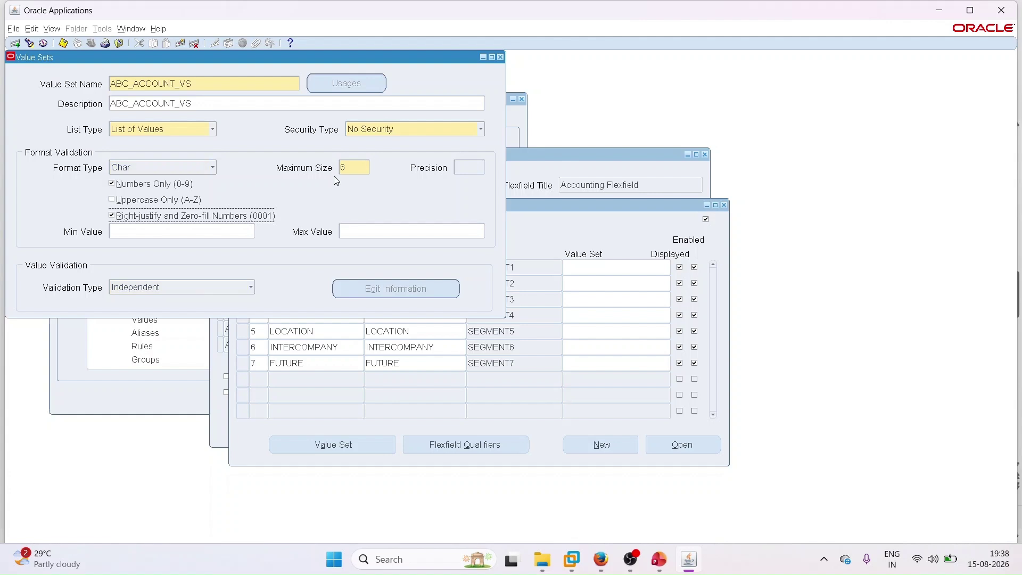
pyautogui.click(501, 57)
# Start a new value set from the PROJECT segment, with ABC_PROJECT_VS as its name and description.
pyautogui.click(285, 315)
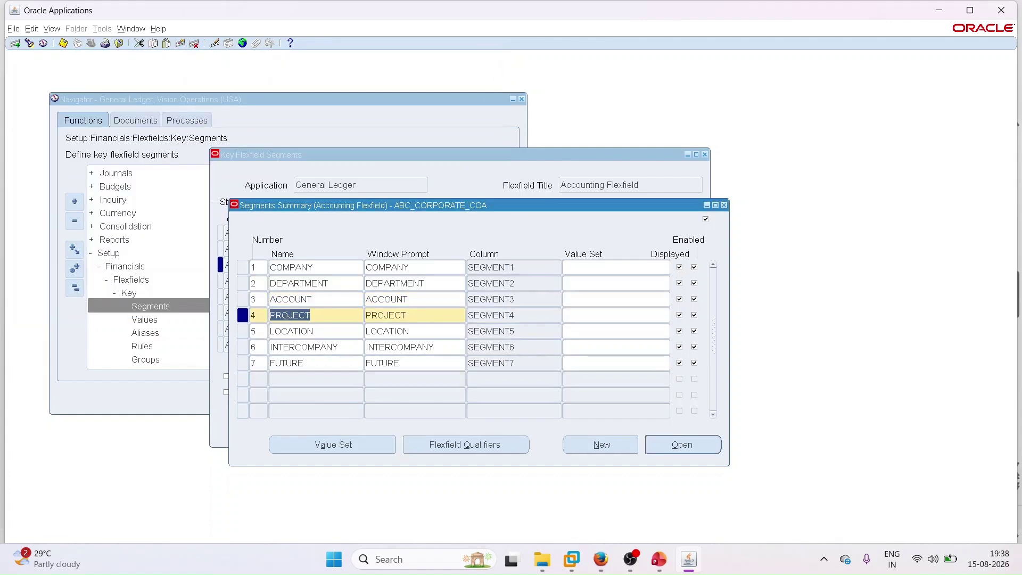
pyautogui.click(326, 449)
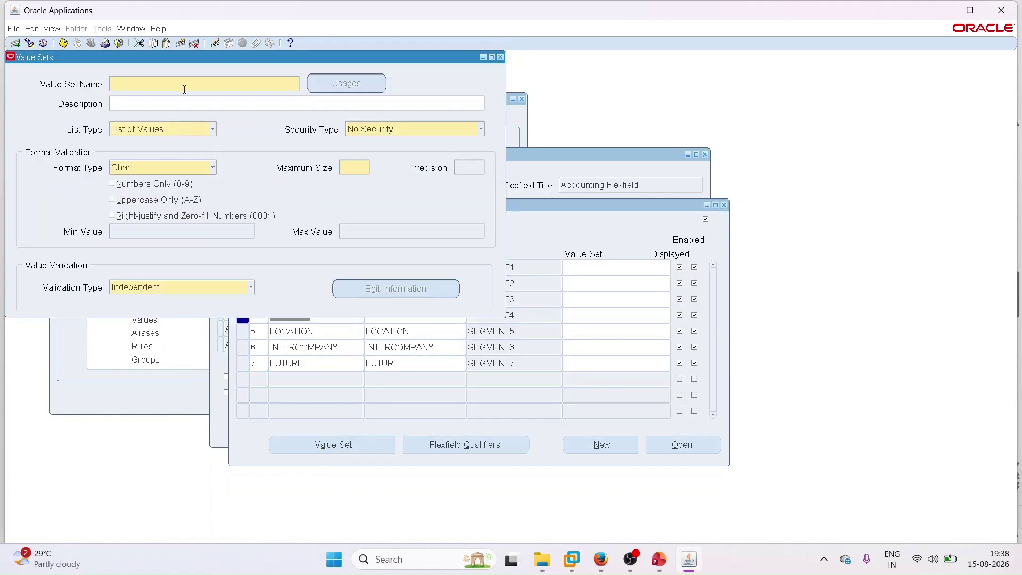
pyautogui.moveTo(191, 59); pyautogui.dragTo(439, 221)
pyautogui.write('ABC')
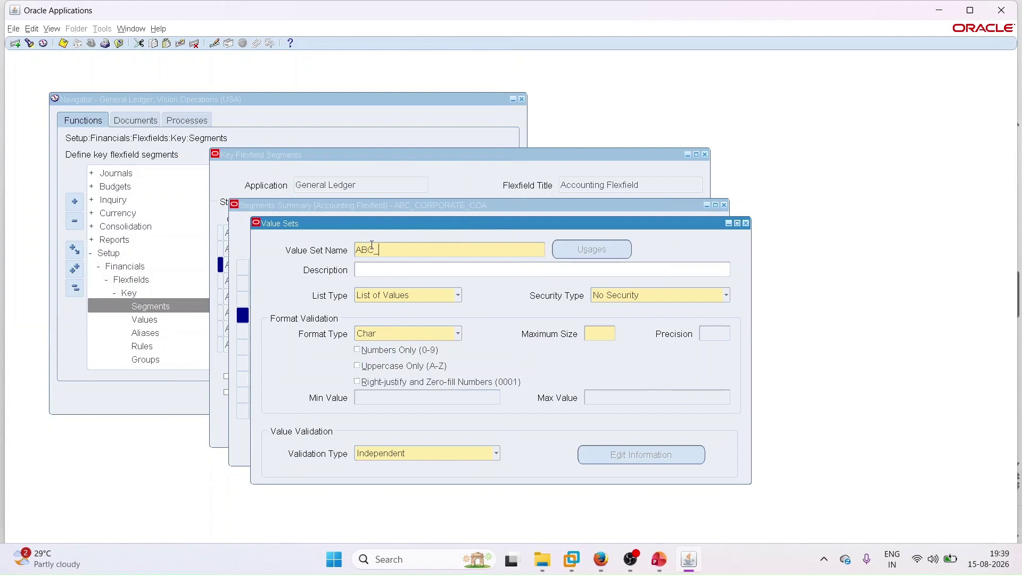
pyautogui.write('_PROJECT')
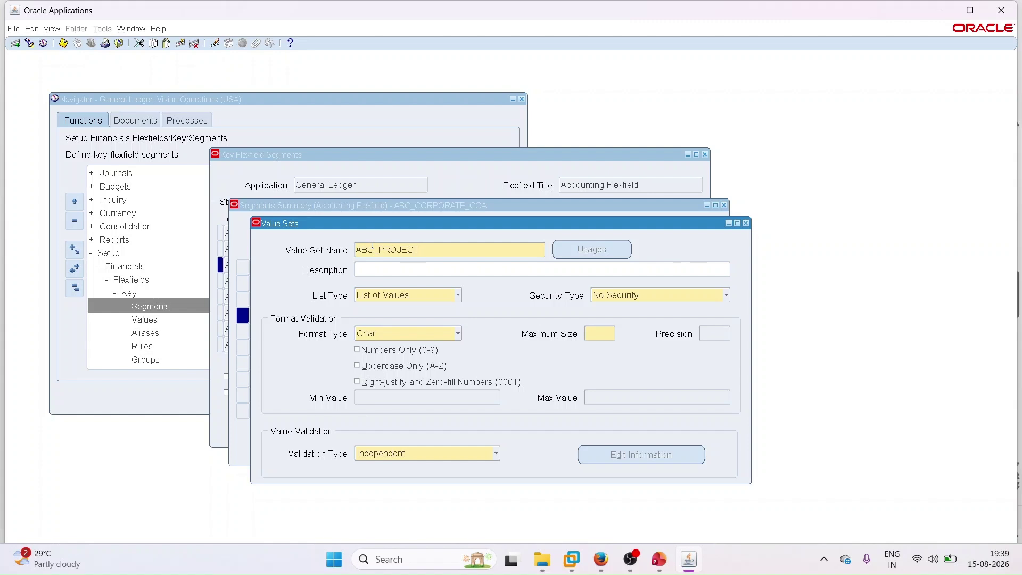
pyautogui.write('_VS')
pyautogui.moveTo(434, 249); pyautogui.dragTo(354, 257)
pyautogui.hotkey('ctrl', 'c')
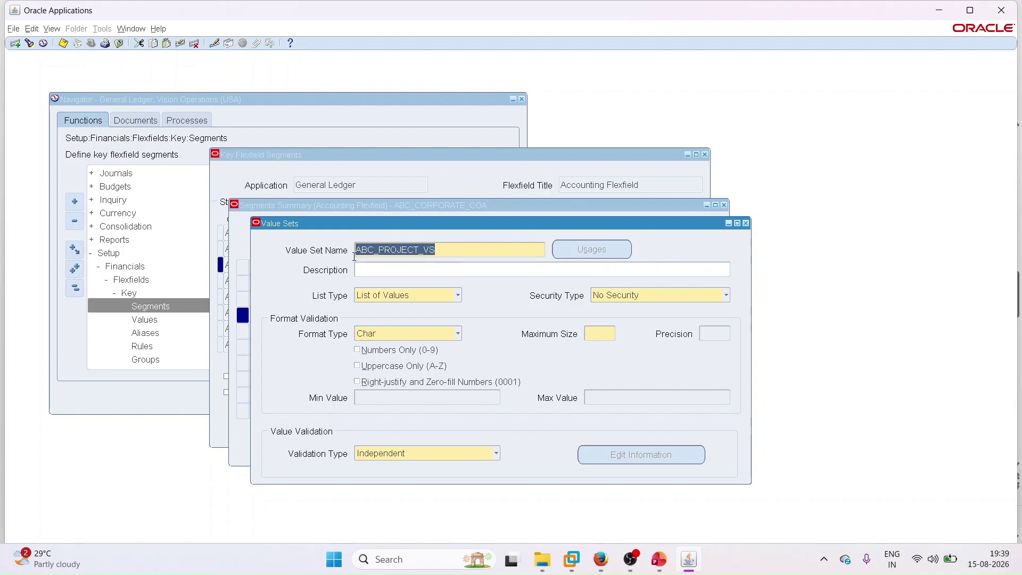
pyautogui.click(383, 270)
pyautogui.hotkey('ctrl', 'v')
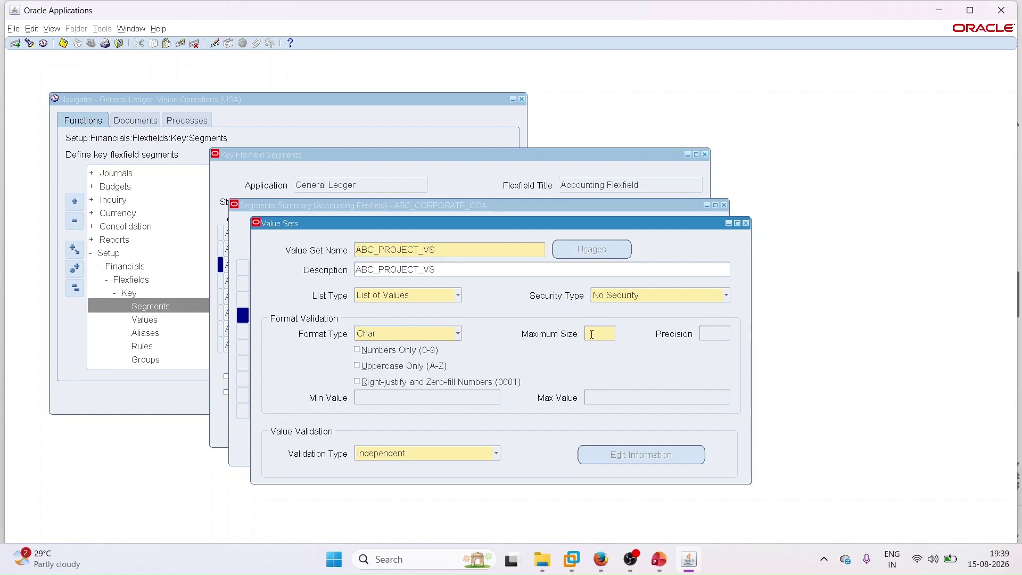
# After checking the example project code in PowerPoint, give ABC_PROJECT_VS a maximum size of 3, numbers only with right-justify and zero-fill, and save and close it.
pyautogui.click(658, 560)
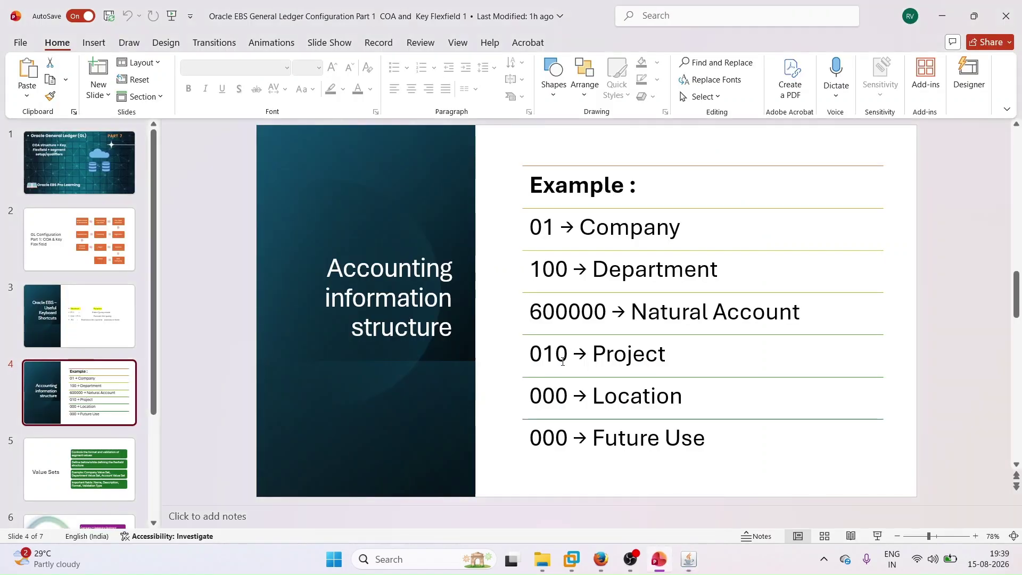
pyautogui.hotkey('alt', 'Tab')
pyautogui.write('3')
pyautogui.click(357, 350)
pyautogui.click(362, 383)
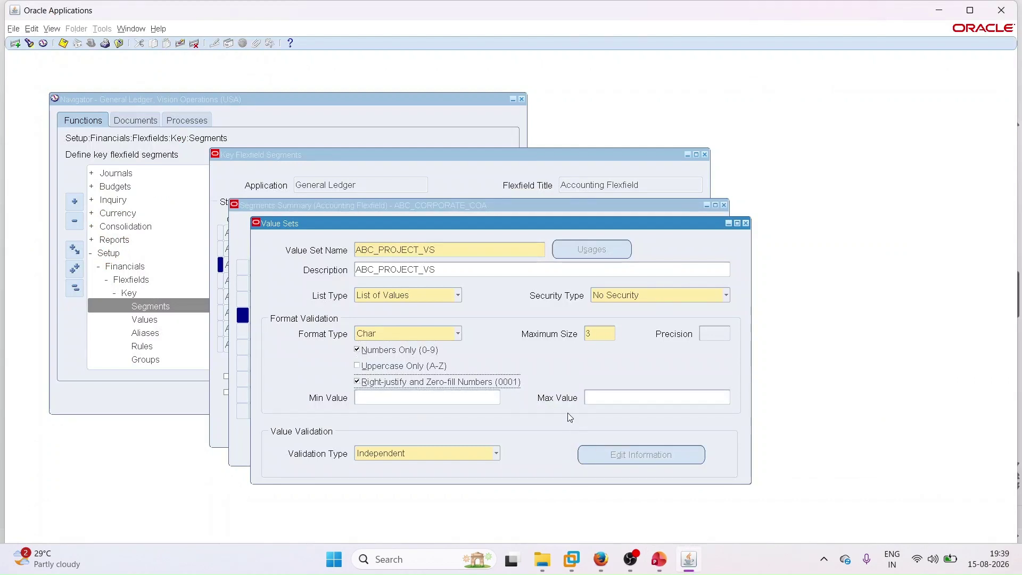
pyautogui.hotkey('ctrl', 's')
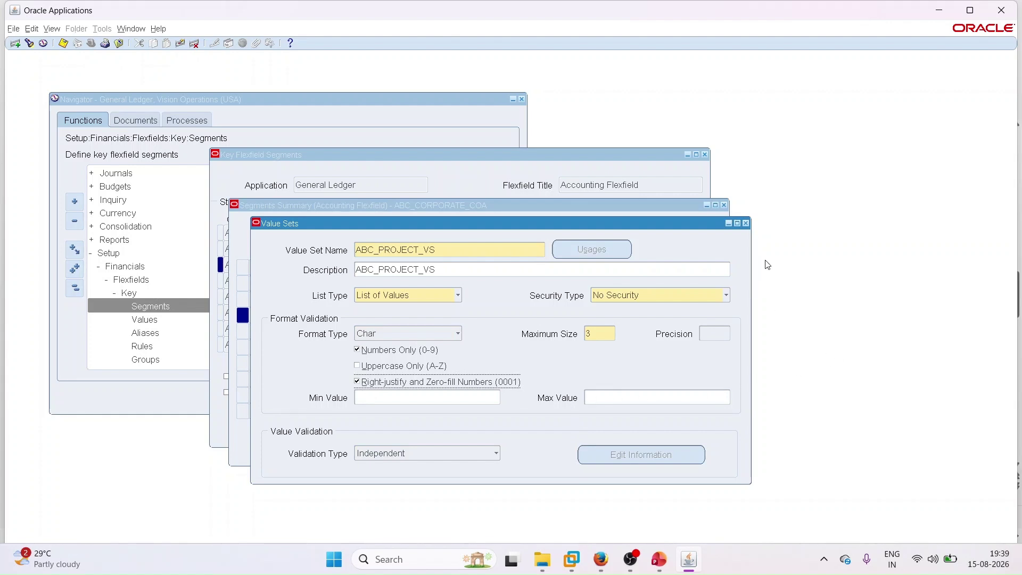
pyautogui.click(745, 224)
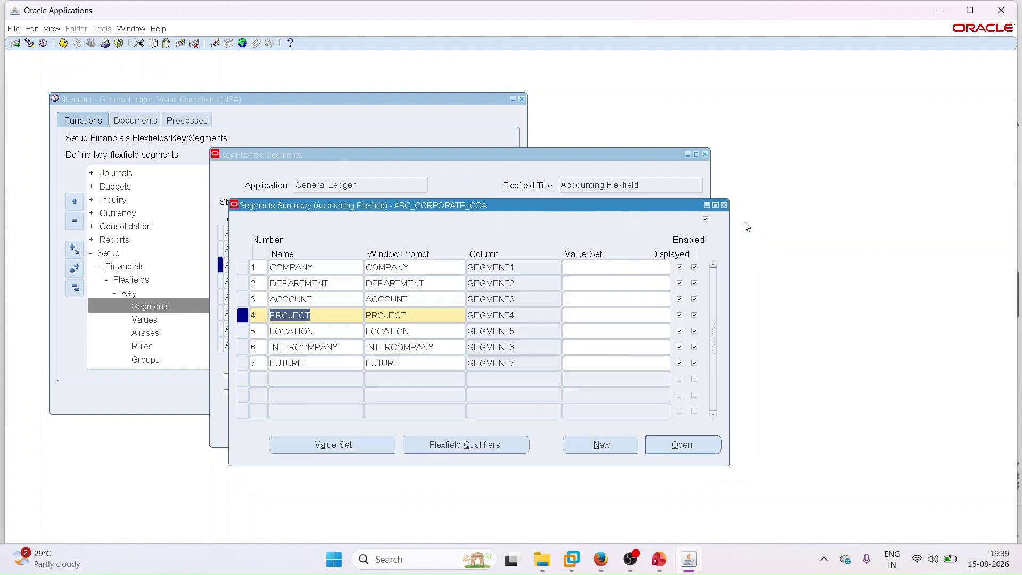
# Start a new value set from the LOCATION segment, with ABC_LOCATION_VS as its name and description.
pyautogui.click(298, 331)
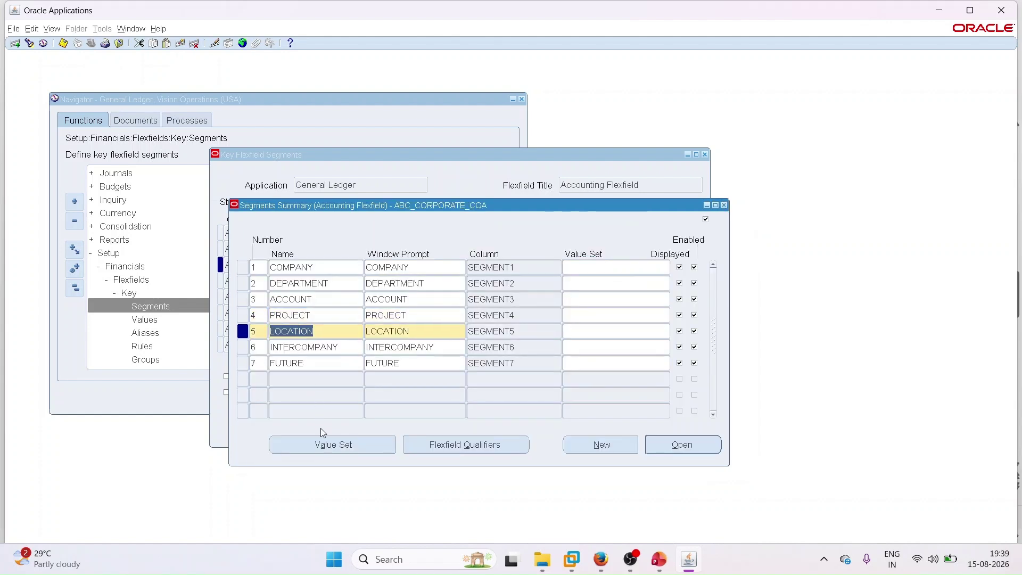
pyautogui.click(333, 446)
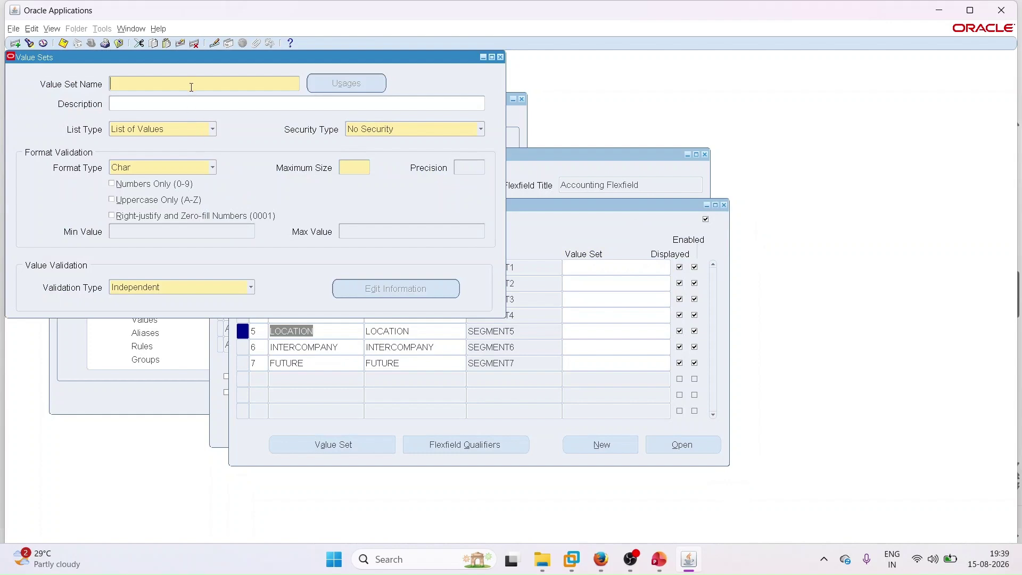
pyautogui.moveTo(212, 62); pyautogui.dragTo(452, 223)
pyautogui.write('ABC_LOCATION')
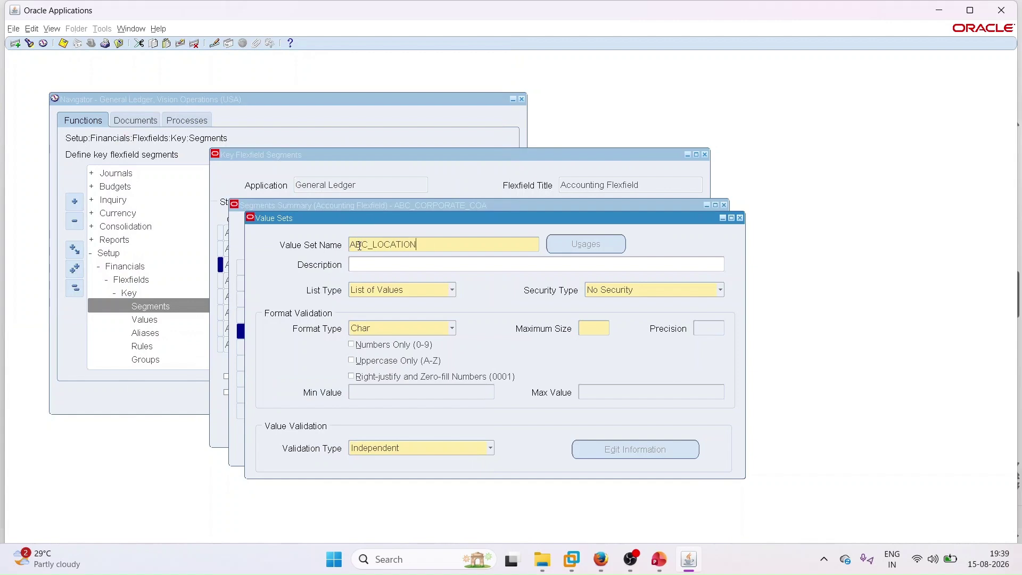
pyautogui.write('_VS')
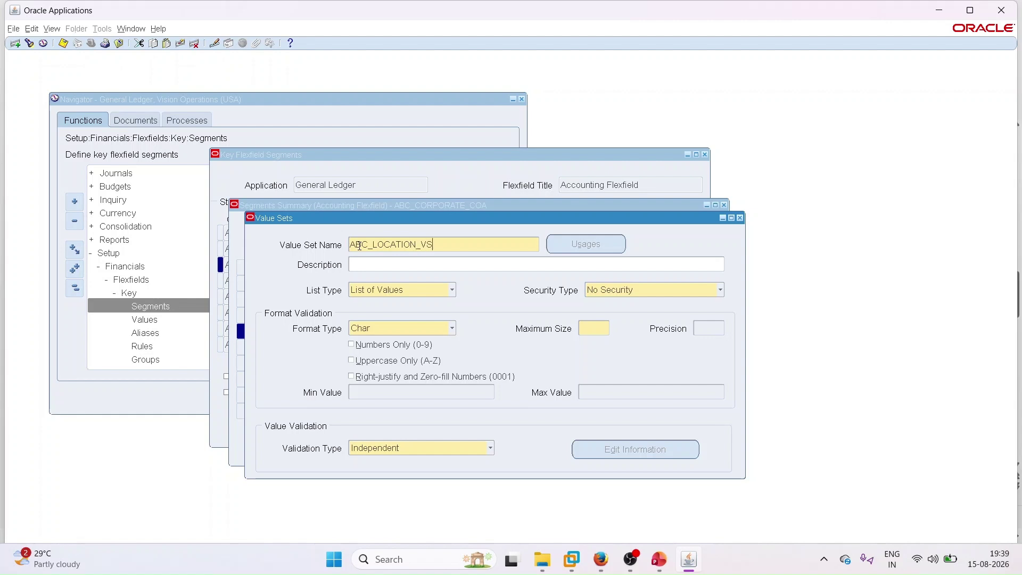
pyautogui.moveTo(438, 244); pyautogui.dragTo(311, 248)
pyautogui.hotkey('ctrl', 'c')
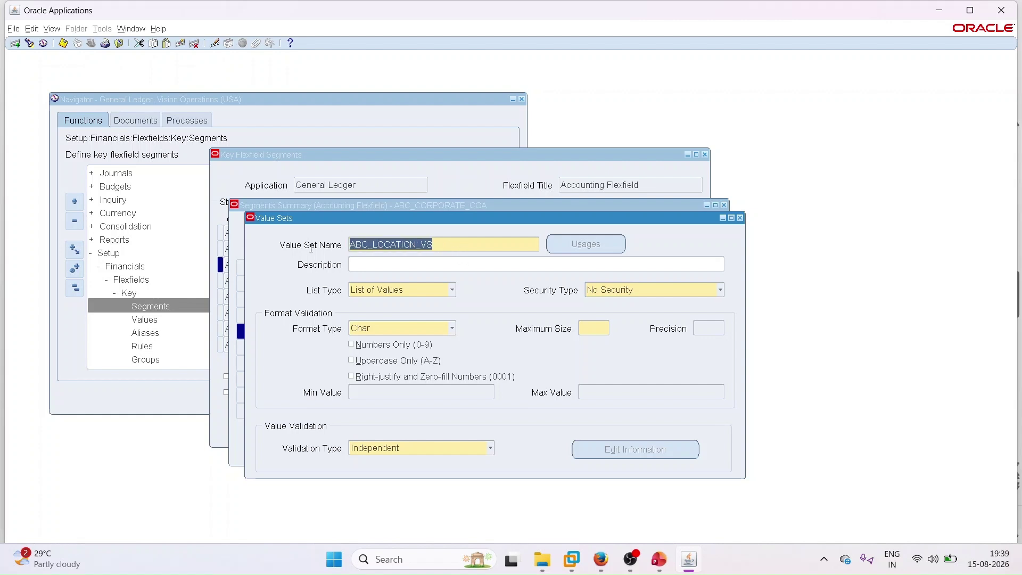
pyautogui.click(365, 266)
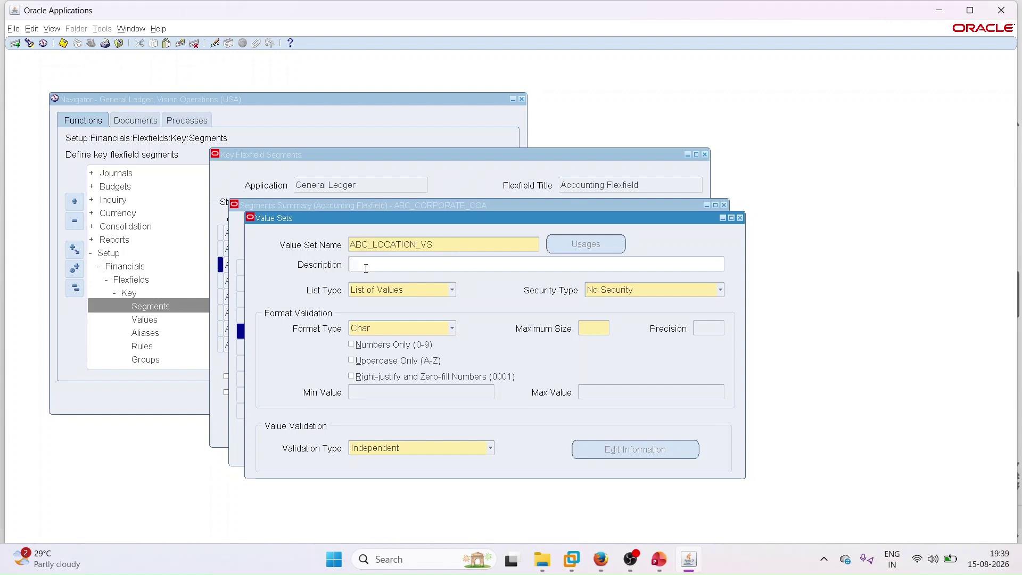
pyautogui.hotkey('ctrl', 'v')
# After checking the example location code in PowerPoint, give ABC_LOCATION_VS a maximum size of 3, numbers only with right-justify and zero-fill, and save and close it.
pyautogui.click(590, 329)
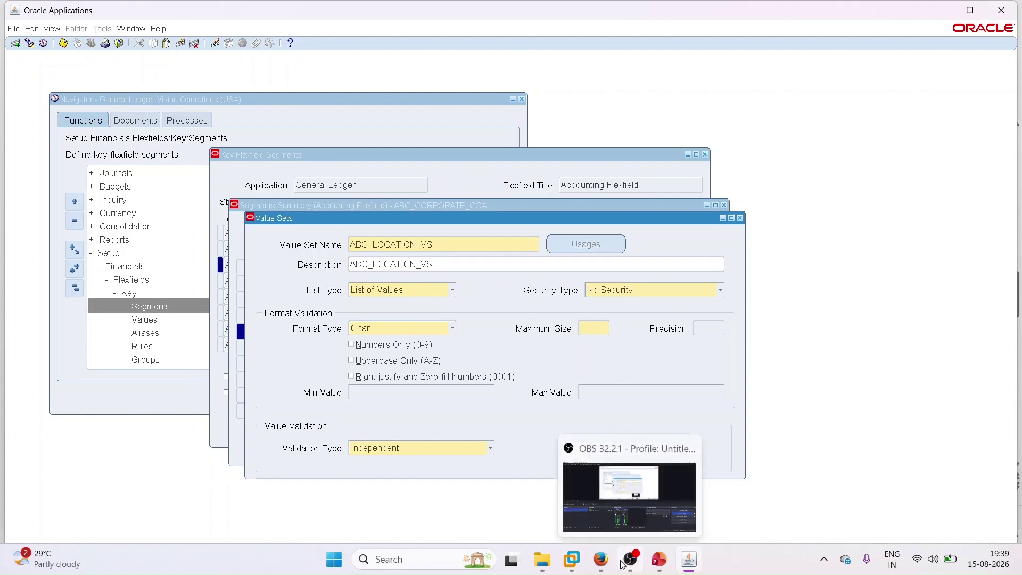
pyautogui.click(658, 560)
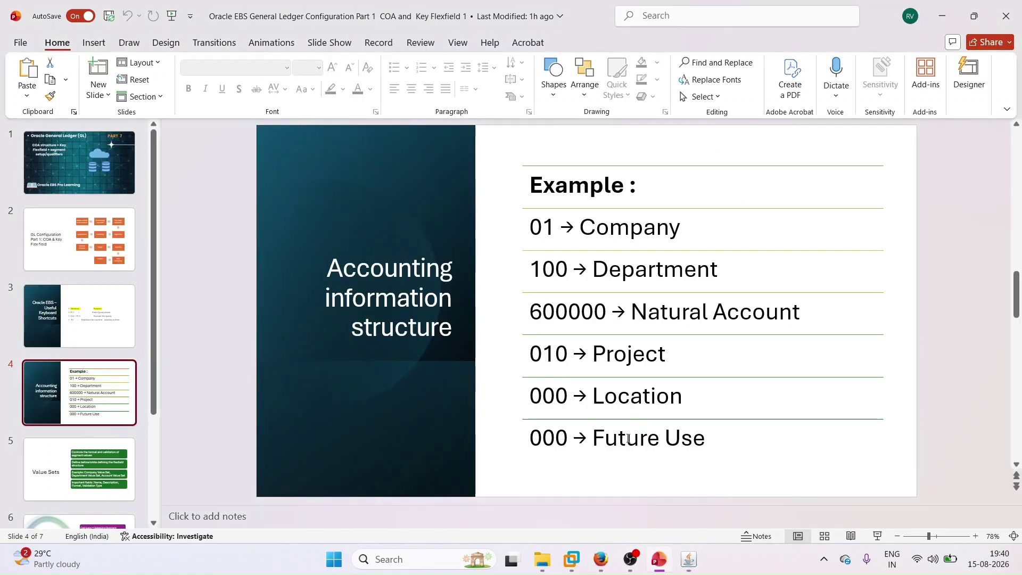
pyautogui.hotkey('alt', 'Tab')
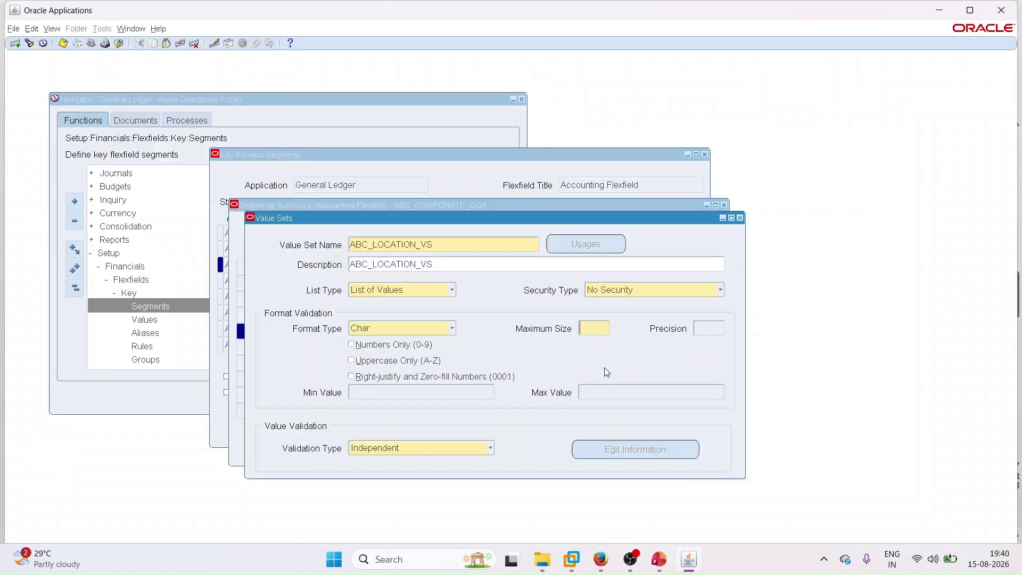
pyautogui.click(596, 328)
pyautogui.write('3')
pyautogui.click(364, 345)
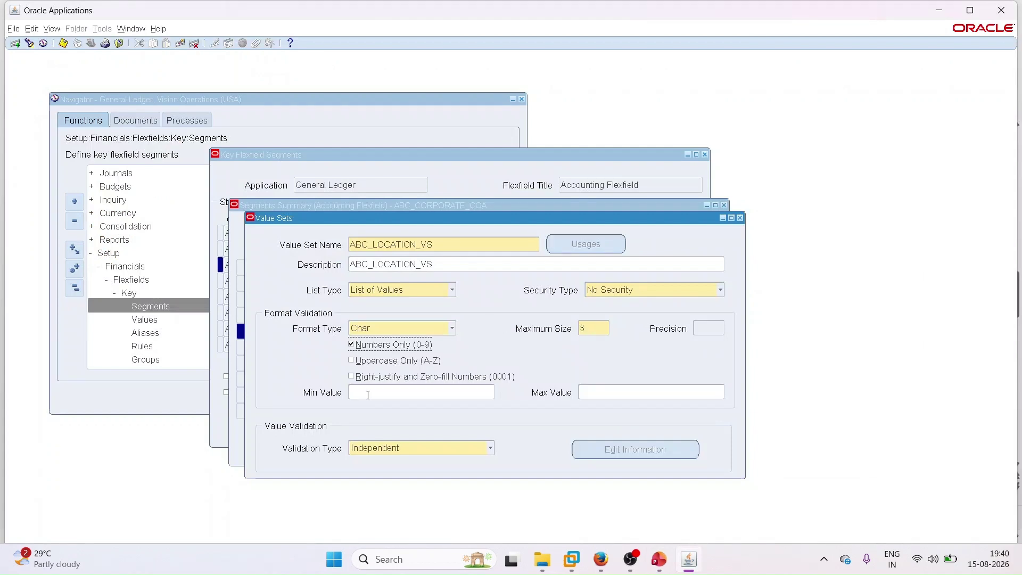
pyautogui.click(367, 377)
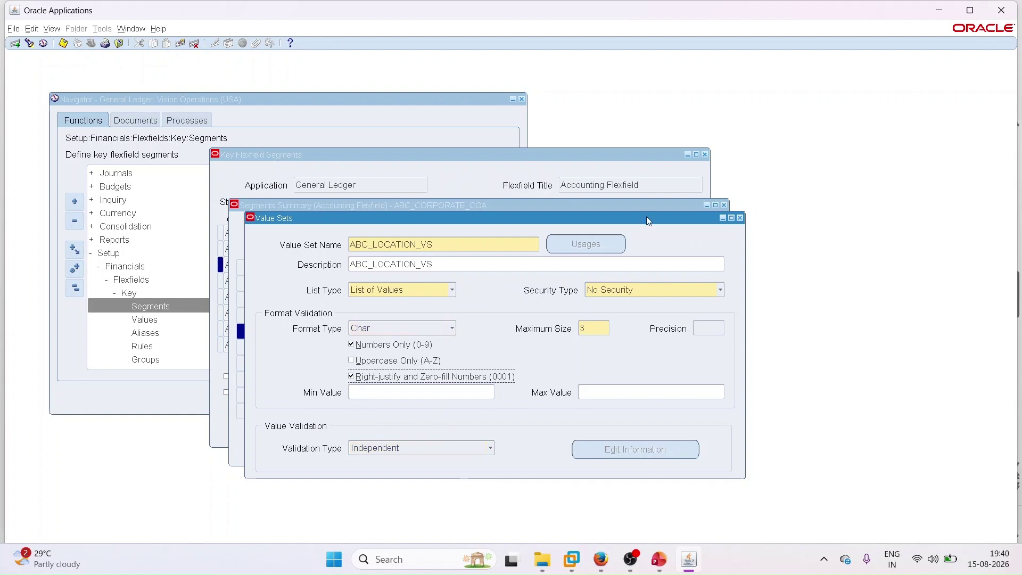
pyautogui.click(739, 218)
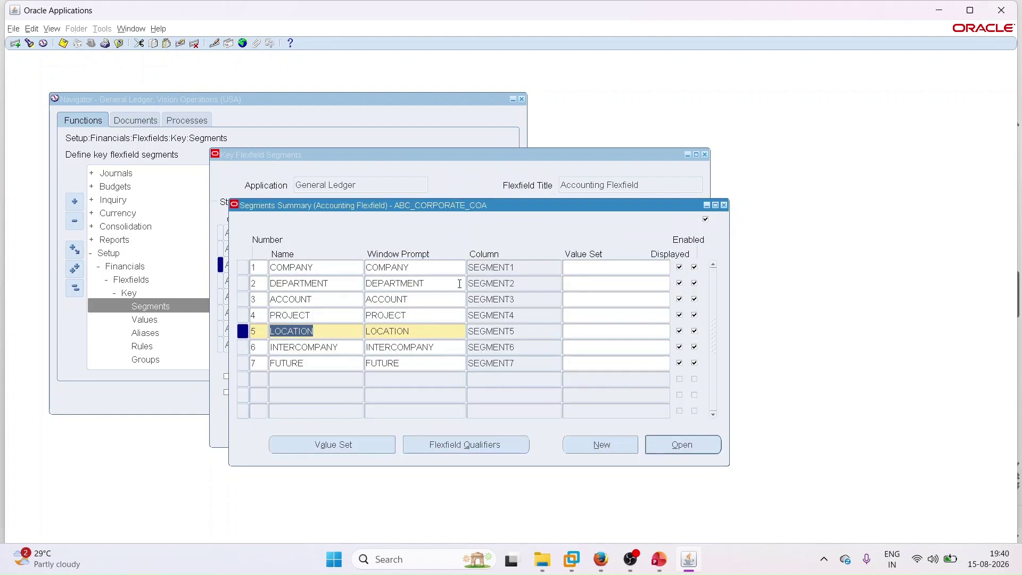
# Create value set ABC_INTERCOMPANY_VS from the INTERCOMPANY segment with a maximum size of 3, checking the example codes in PowerPoint, and save and close it.
pyautogui.click(315, 351)
pyautogui.click(335, 445)
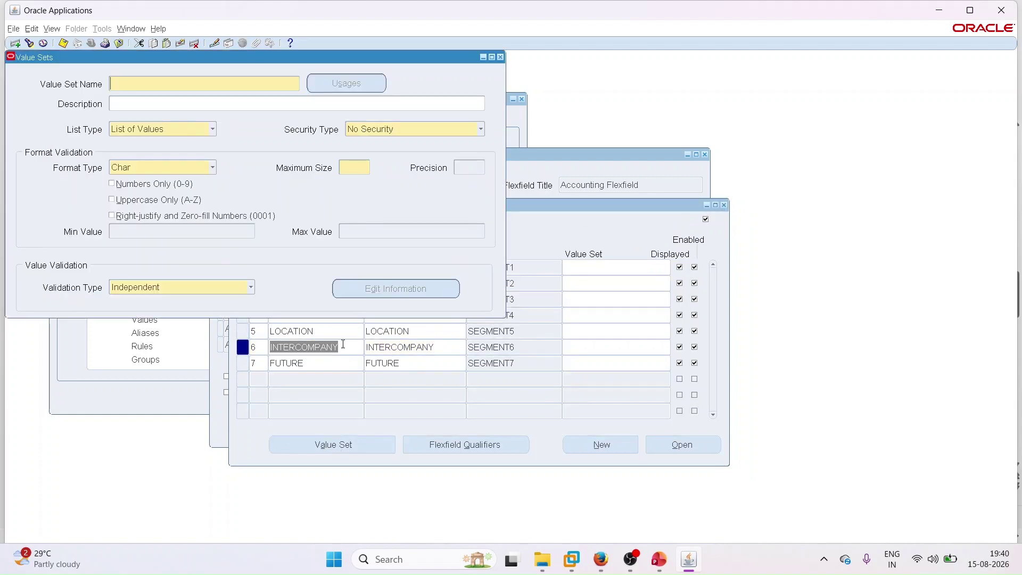
pyautogui.write('ABC_INTERCOMPANY_VS')
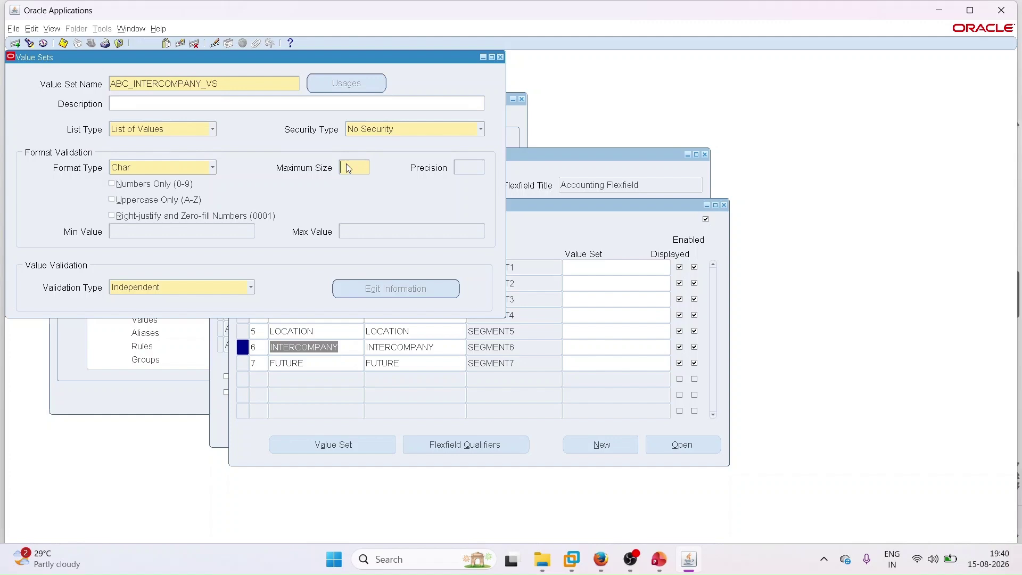
pyautogui.click(660, 558)
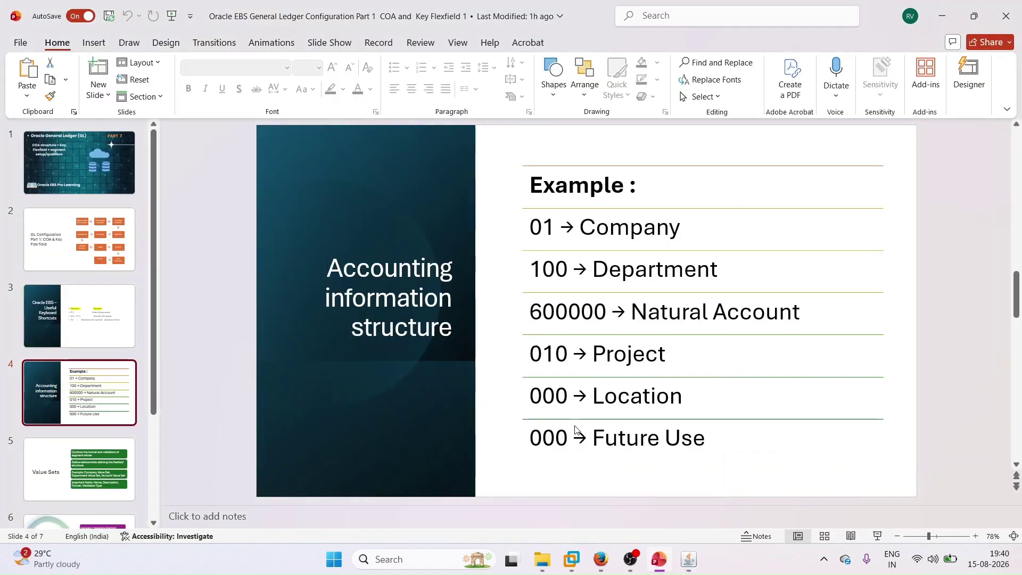
pyautogui.hotkey('alt', 'Tab')
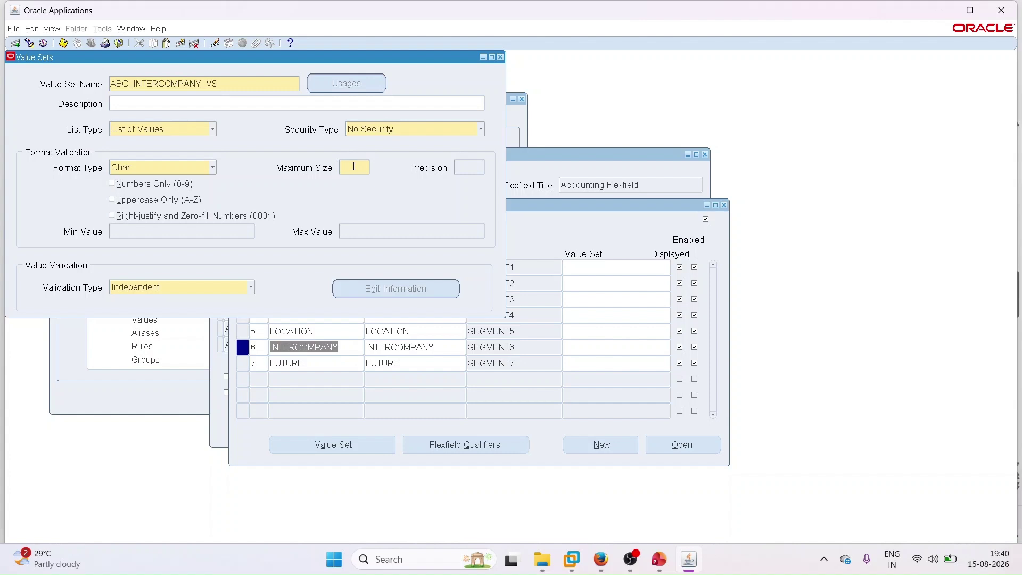
pyautogui.write('3')
pyautogui.press('Tab')
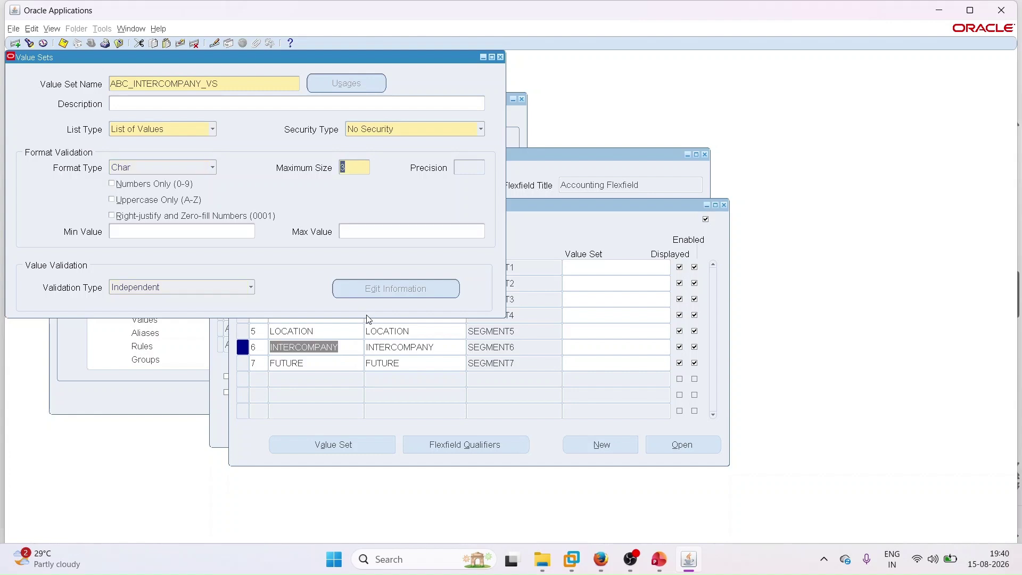
pyautogui.click(500, 58)
# Create value set ABC_FUTURE_VS from the FUTURE segment with its name as description and a maximum size of 3, and save and close it.
pyautogui.click(318, 362)
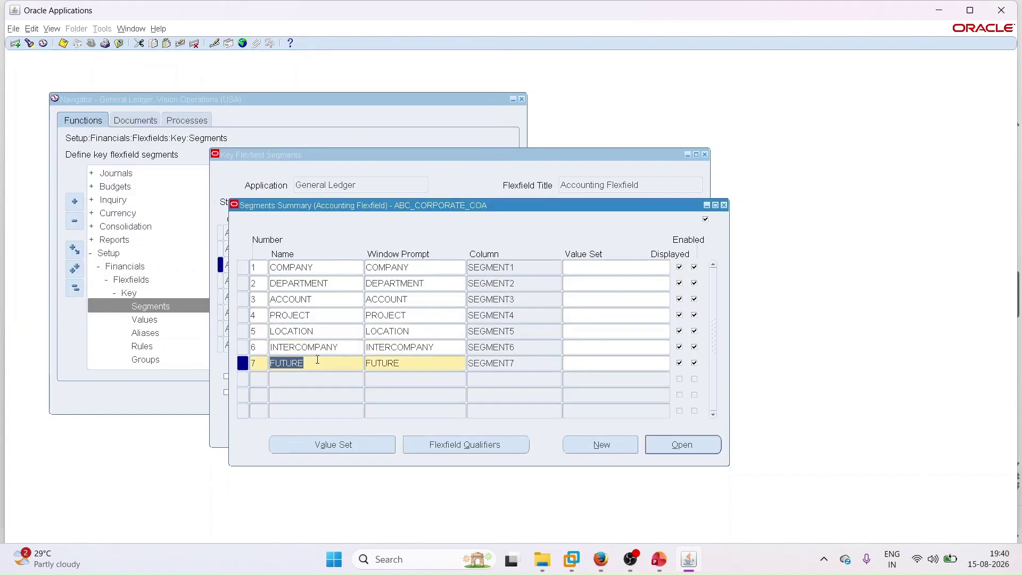
pyautogui.click(335, 445)
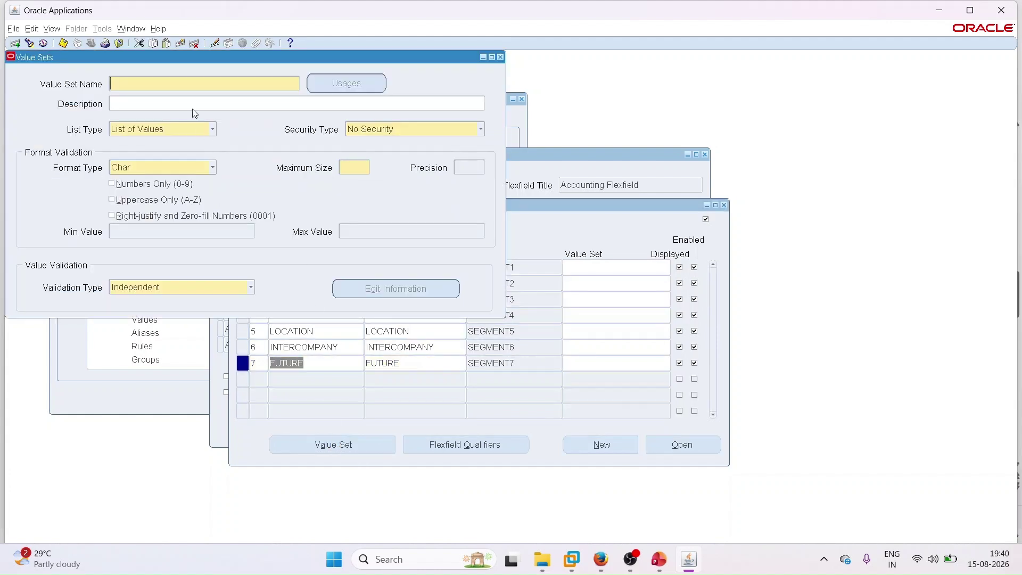
pyautogui.write('ABC_FUTURE_VS')
pyautogui.click(356, 166)
pyautogui.write('3')
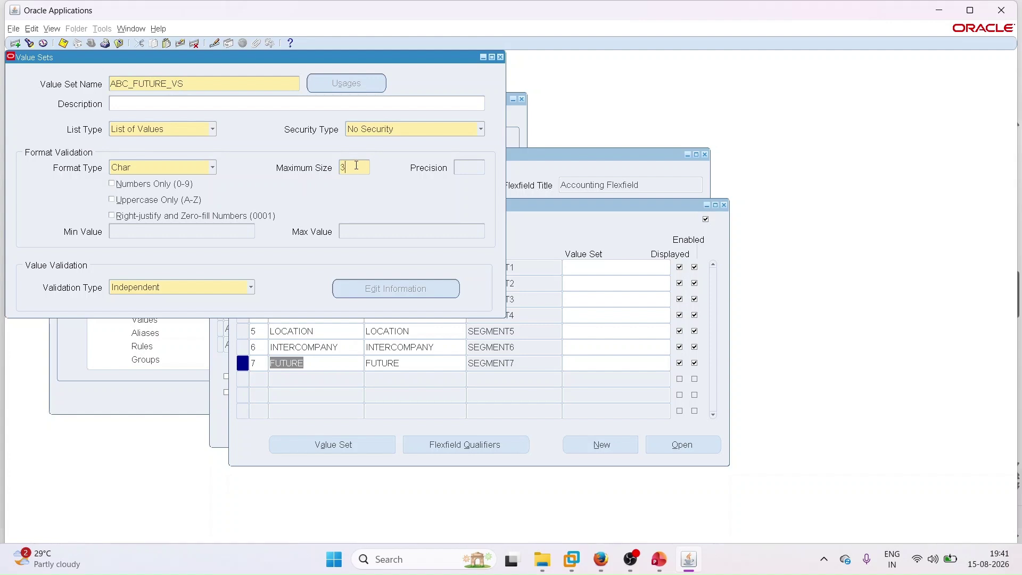
pyautogui.moveTo(111, 83); pyautogui.dragTo(211, 84)
pyautogui.hotkey('ctrl', 'c')
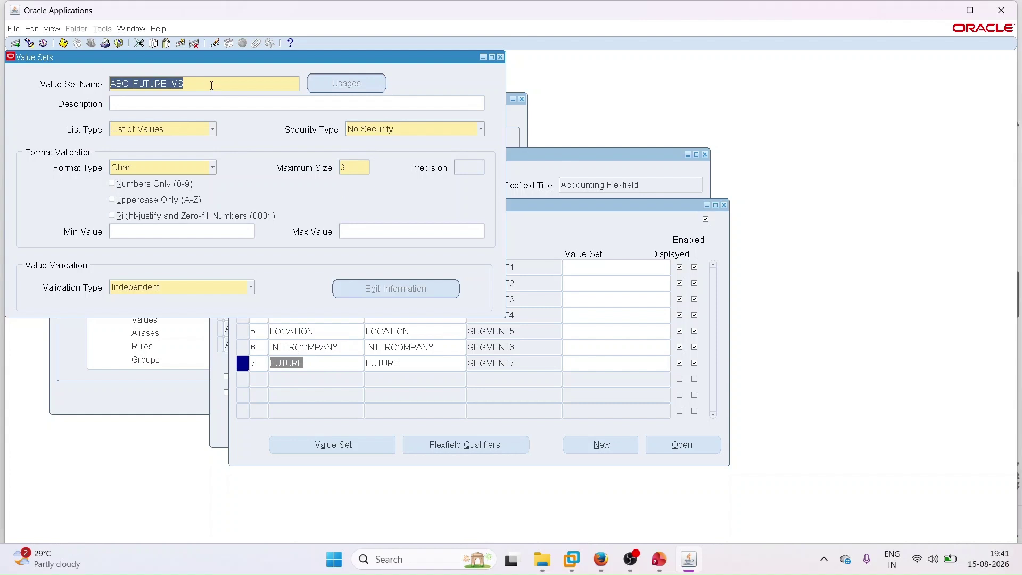
pyautogui.click(195, 105)
pyautogui.hotkey('ctrl', 'v')
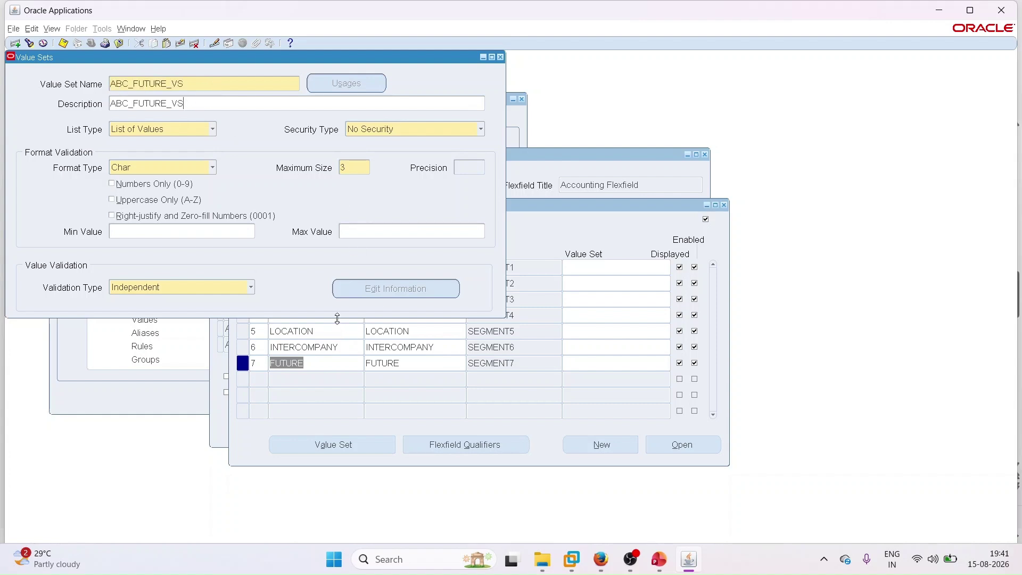
pyautogui.hotkey('shift', 'Home')
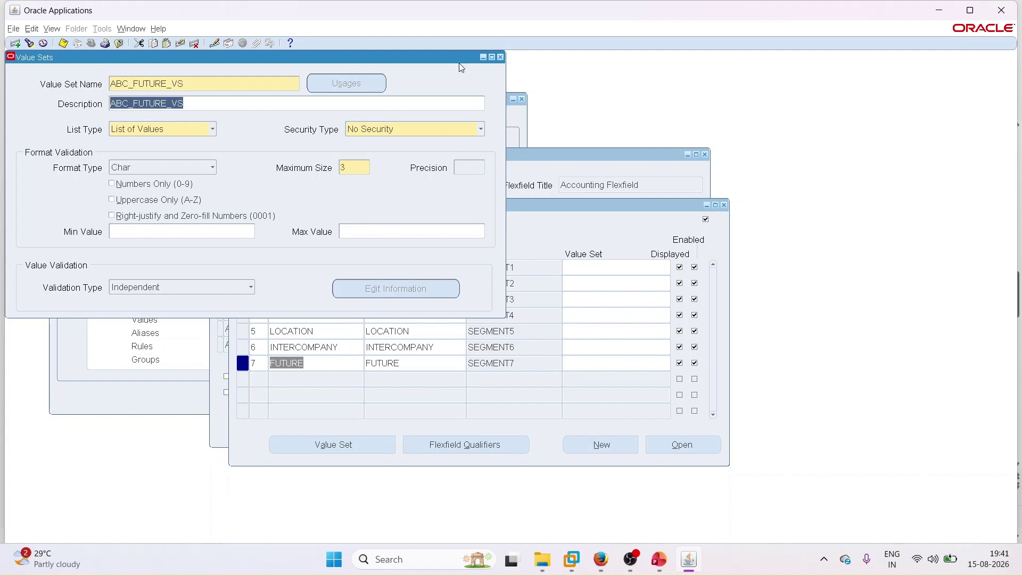
pyautogui.click(500, 58)
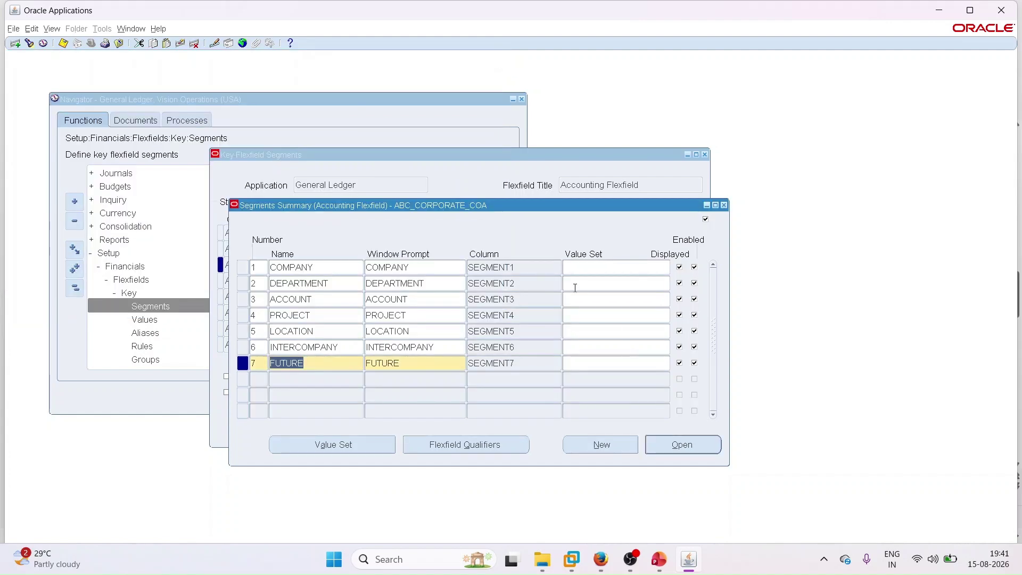
# Assign value set ABC_COMPANY_VS to the COMPANY segment, searching the value sets with %ABC%.
pyautogui.click(591, 268)
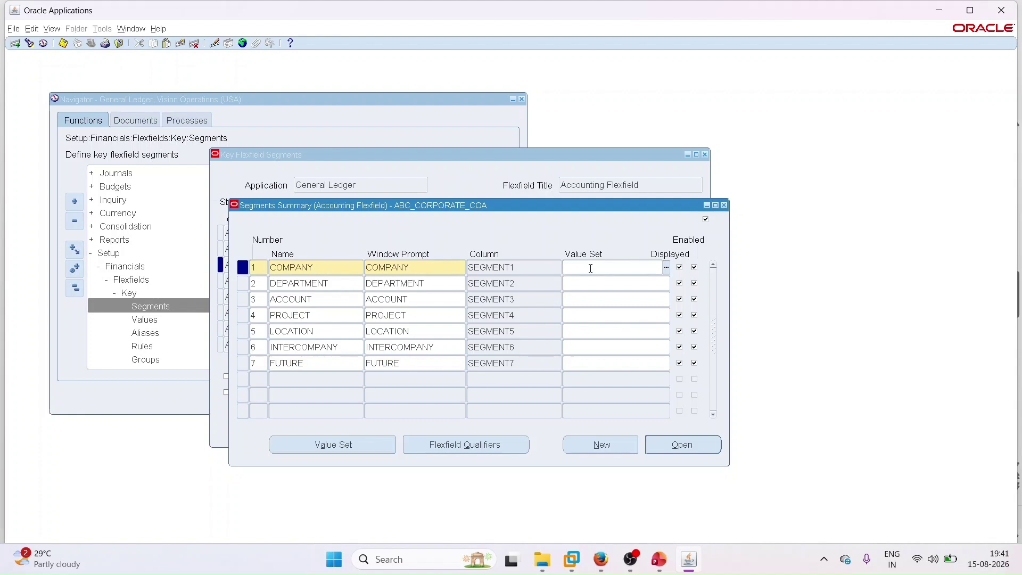
pyautogui.click(667, 269)
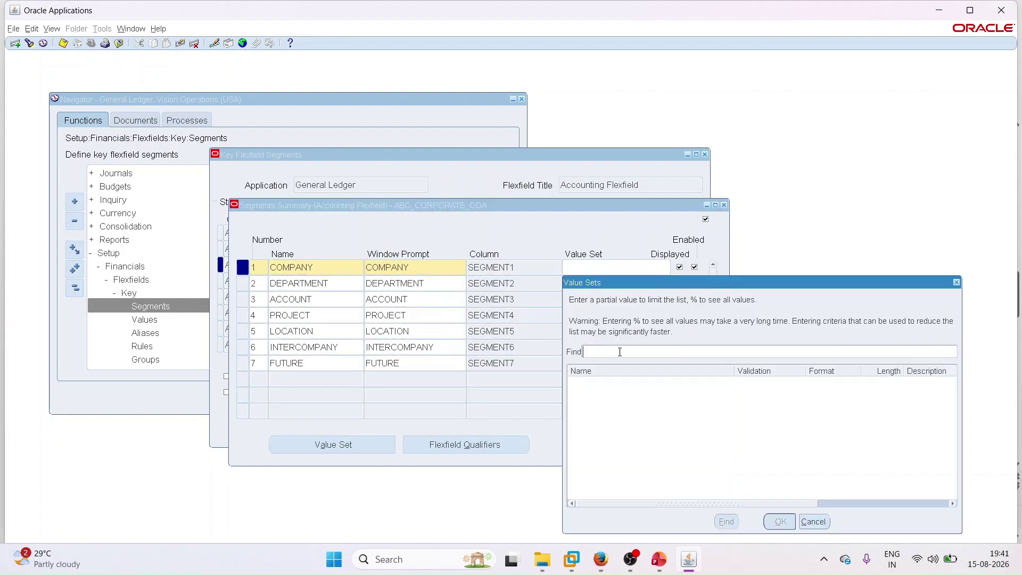
pyautogui.write('%ABC%')
pyautogui.press('Return')
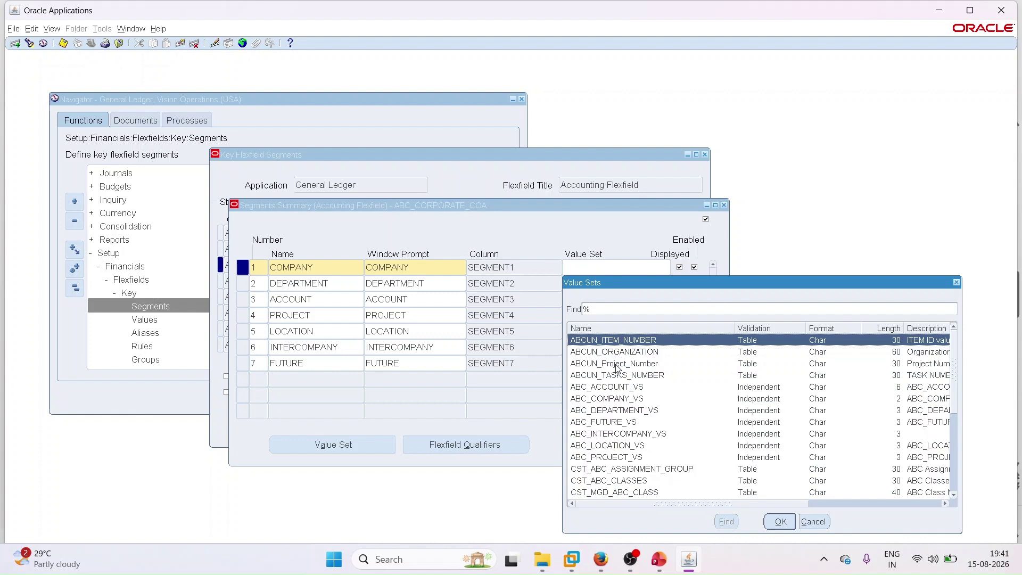
pyautogui.click(606, 400)
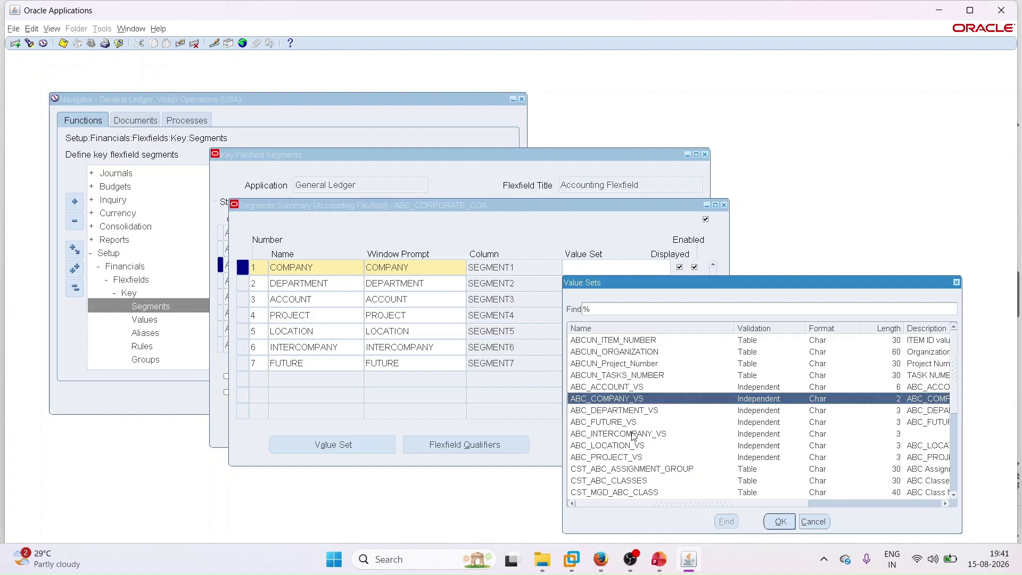
pyautogui.click(779, 521)
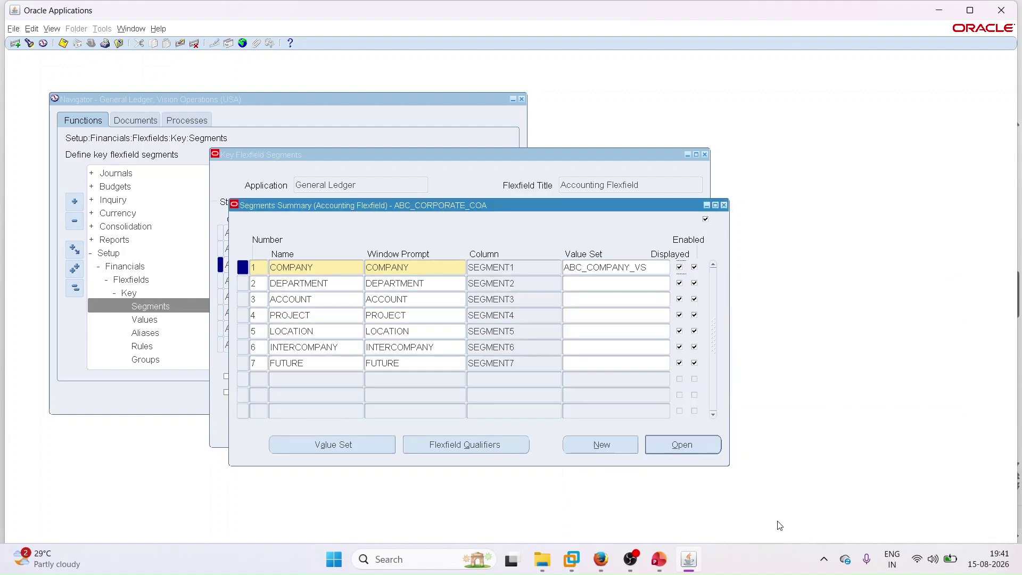
# Assign ABC_DEPARTMENT_VS to the DEPARTMENT segment and ABC_ACCOUNT_VS to the ACCOUNT segment.
pyautogui.click(594, 284)
pyautogui.write('ABC_DEPARTMENT_VS')
pyautogui.press('Tab')
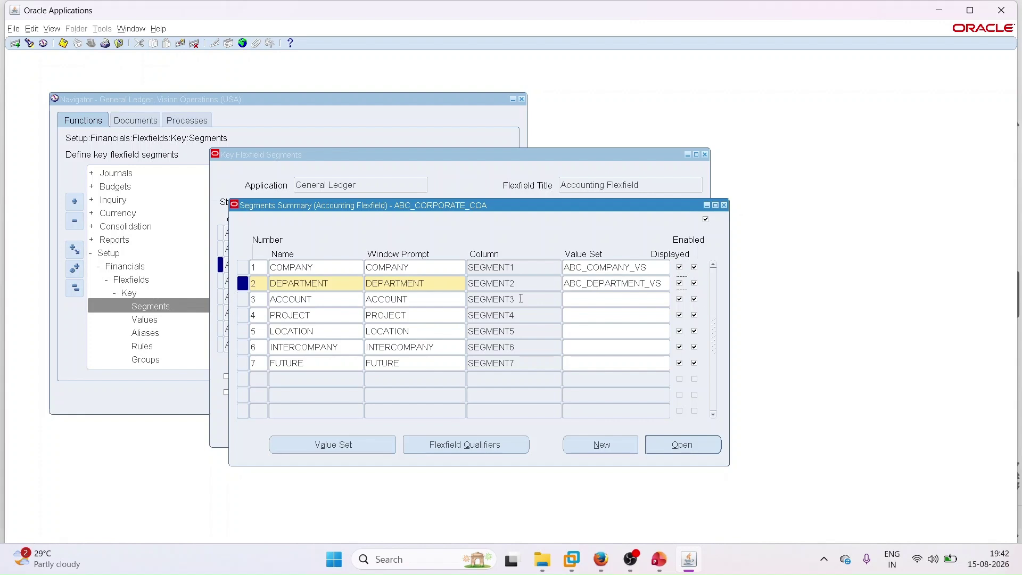
pyautogui.click(581, 303)
pyautogui.write('A')
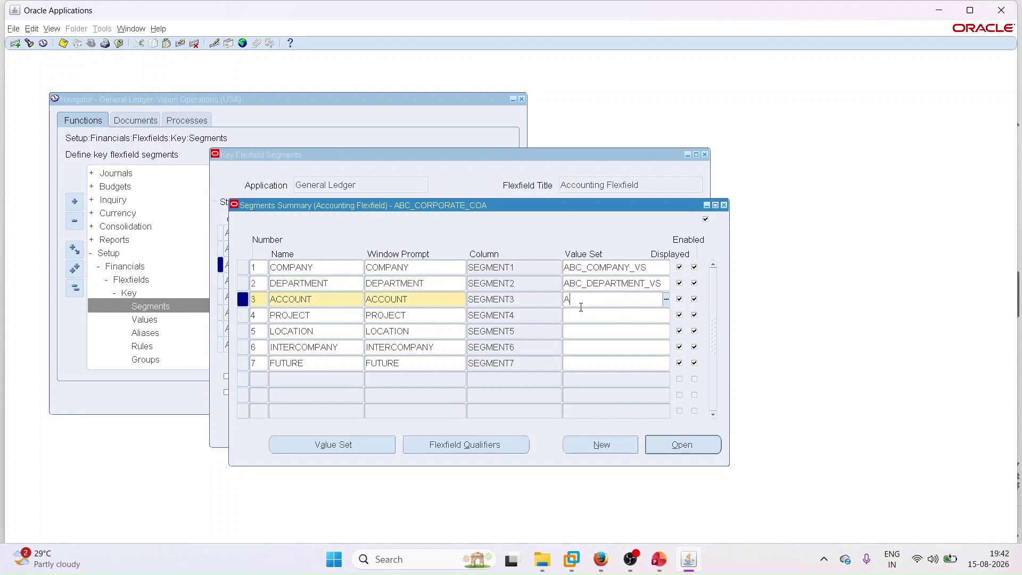
pyautogui.write('BC_ACC')
pyautogui.press('Tab')
# Assign ABC_PROJECT_VS to the PROJECT segment and ABC_LOCATION_VS to the LOCATION segment.
pyautogui.click(579, 315)
pyautogui.write('AB')
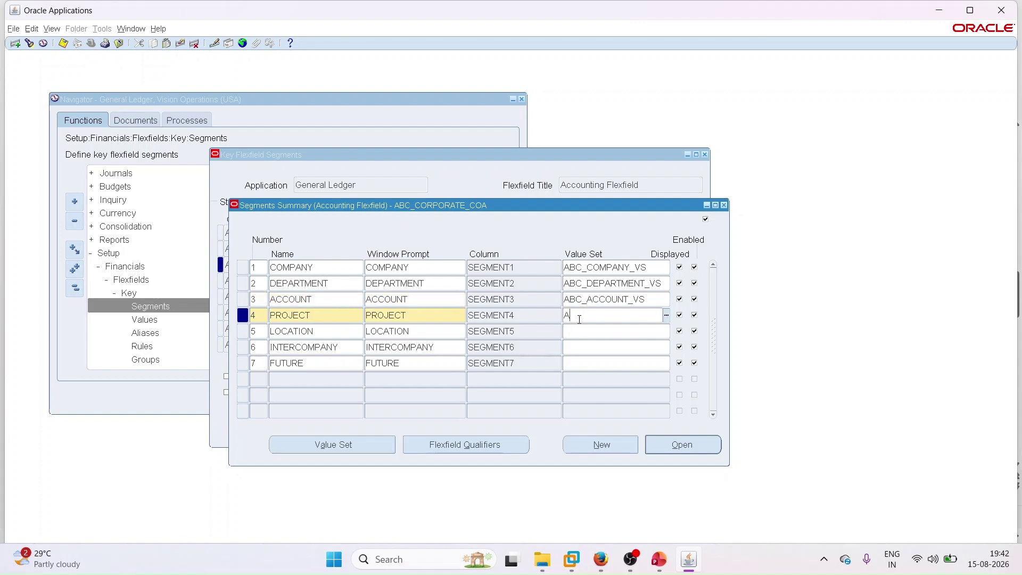
pyautogui.write('C_PR')
pyautogui.press('Tab')
pyautogui.click(580, 331)
pyautogui.write('ABC_LOCATION_VS')
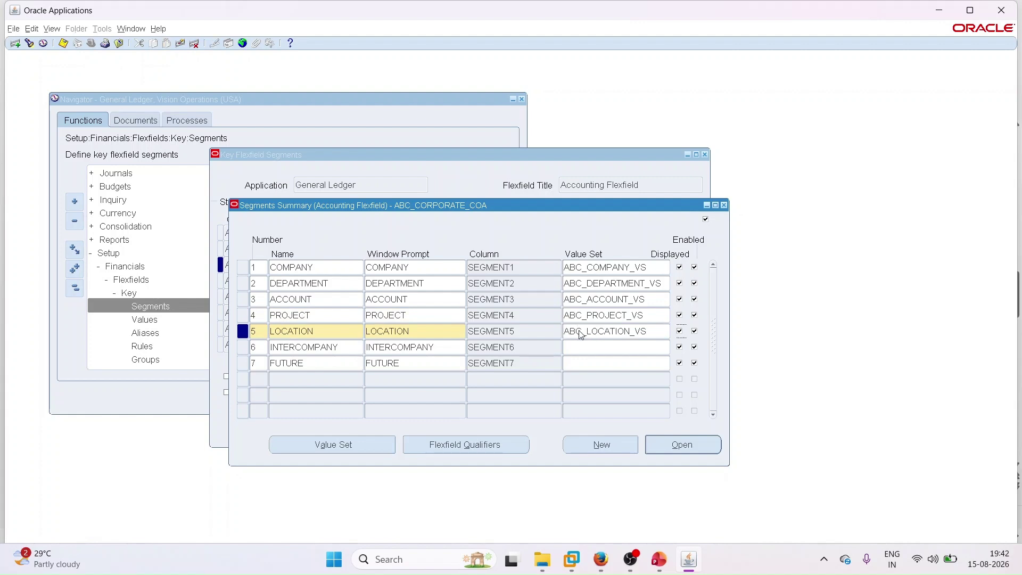
# Assign ABC_INTERCOMPANY_VS to the INTERCOMPANY segment and ABC_FUTURE_VS to the FUTURE segment.
pyautogui.click(594, 346)
pyautogui.write('AB')
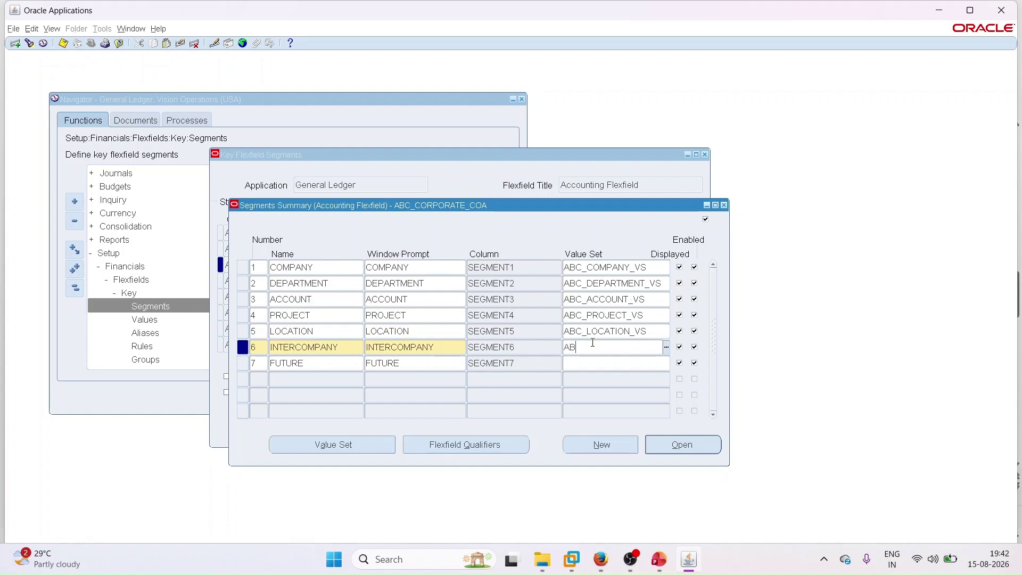
pyautogui.write('C_INT')
pyautogui.press('Tab')
pyautogui.click(599, 362)
pyautogui.write('AB')
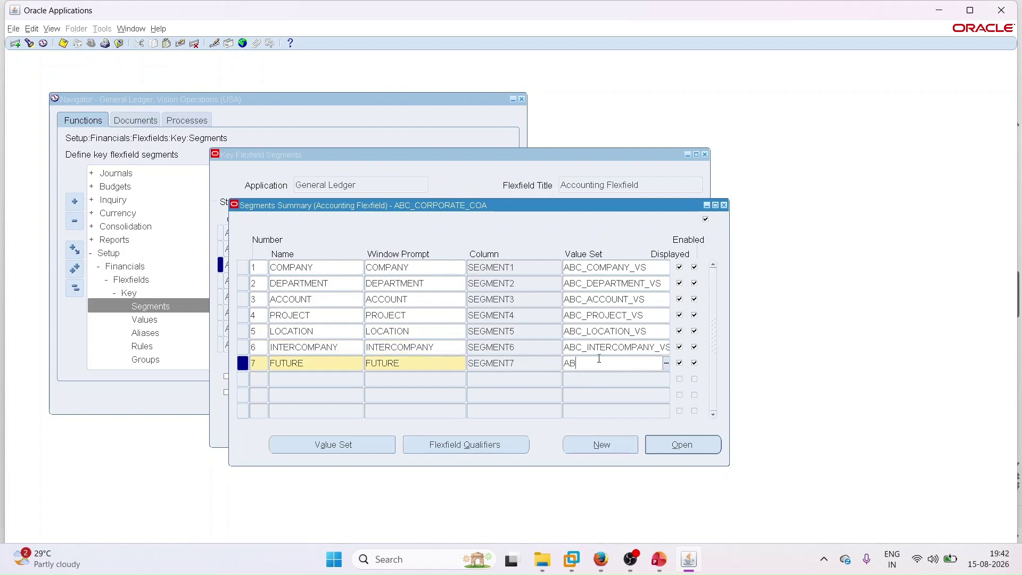
pyautogui.write('C_FUTURE_VS')
pyautogui.press('Tab')
# Enable the Balancing Segment flexfield qualifier for the COMPANY segment and close its qualifiers.
pyautogui.click(311, 267)
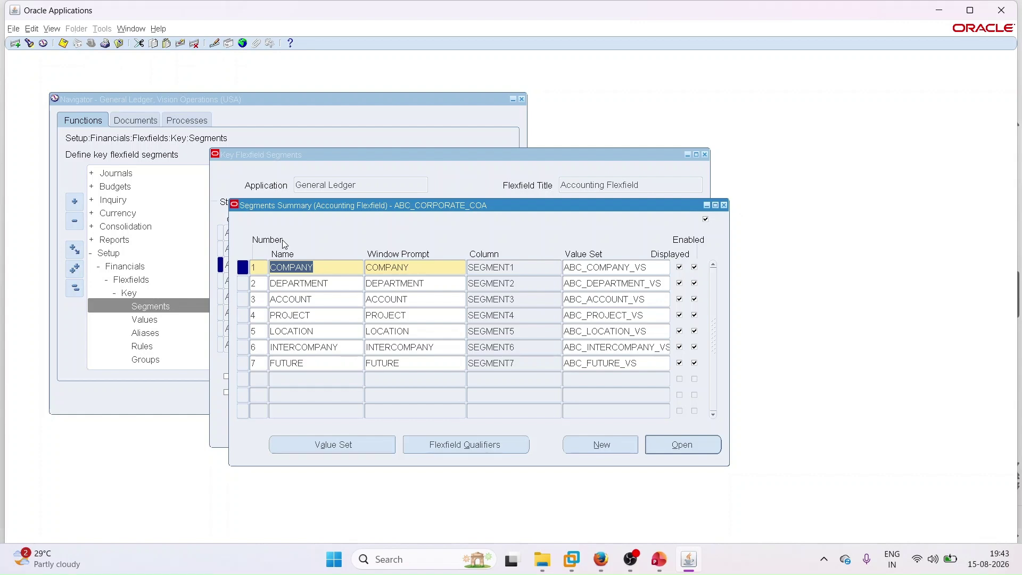
pyautogui.click(447, 446)
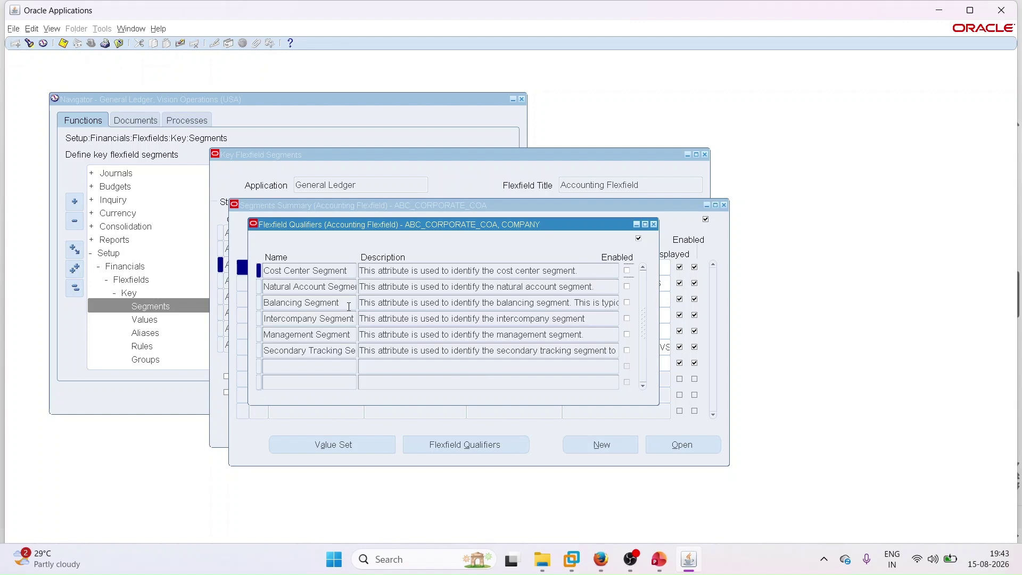
pyautogui.moveTo(570, 224); pyautogui.dragTo(575, 280)
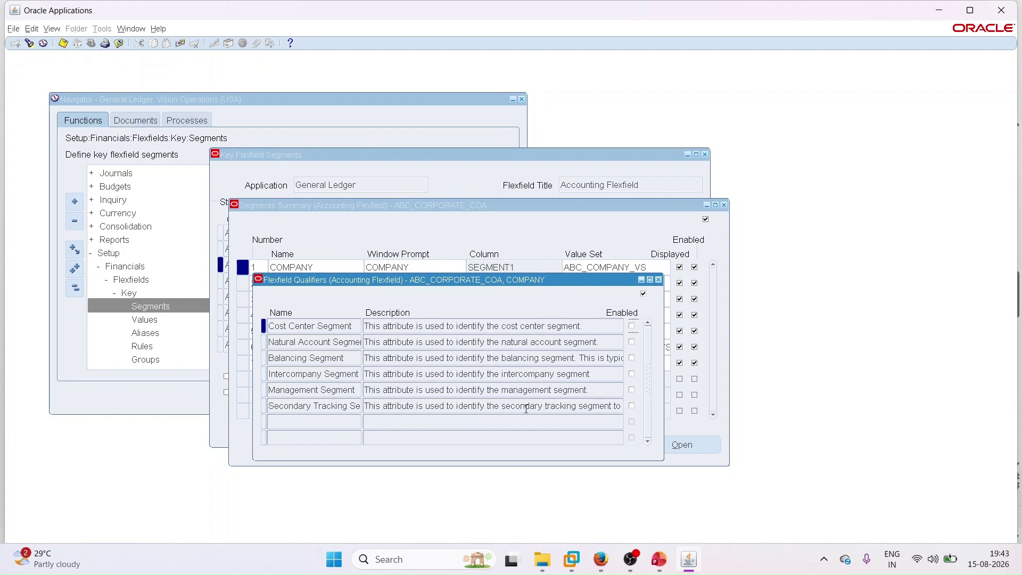
pyautogui.click(632, 358)
pyautogui.click(659, 280)
# Enable the Cost Center Segment flexfield qualifier for the DEPARTMENT segment and close its qualifiers.
pyautogui.click(347, 282)
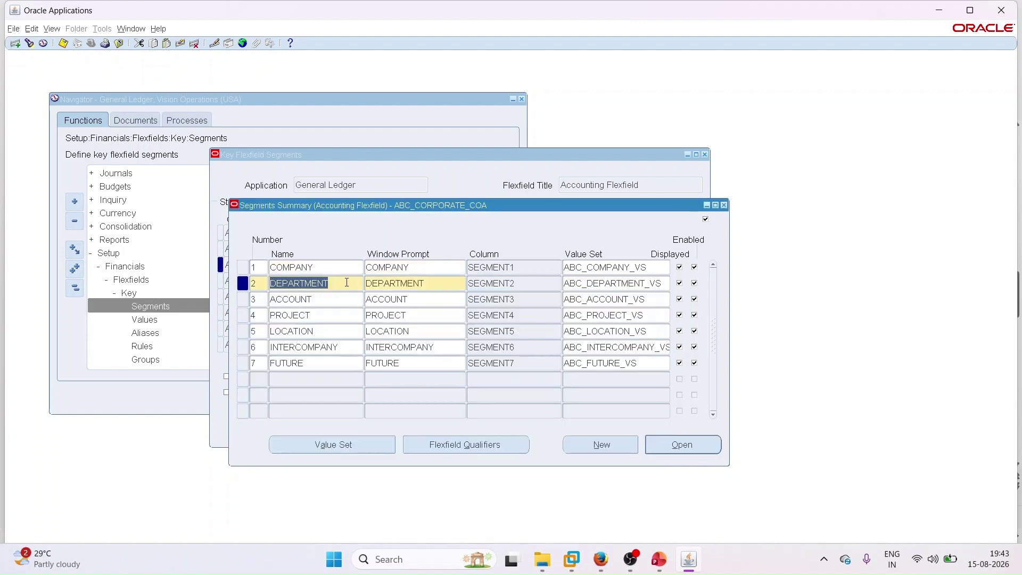
pyautogui.click(446, 445)
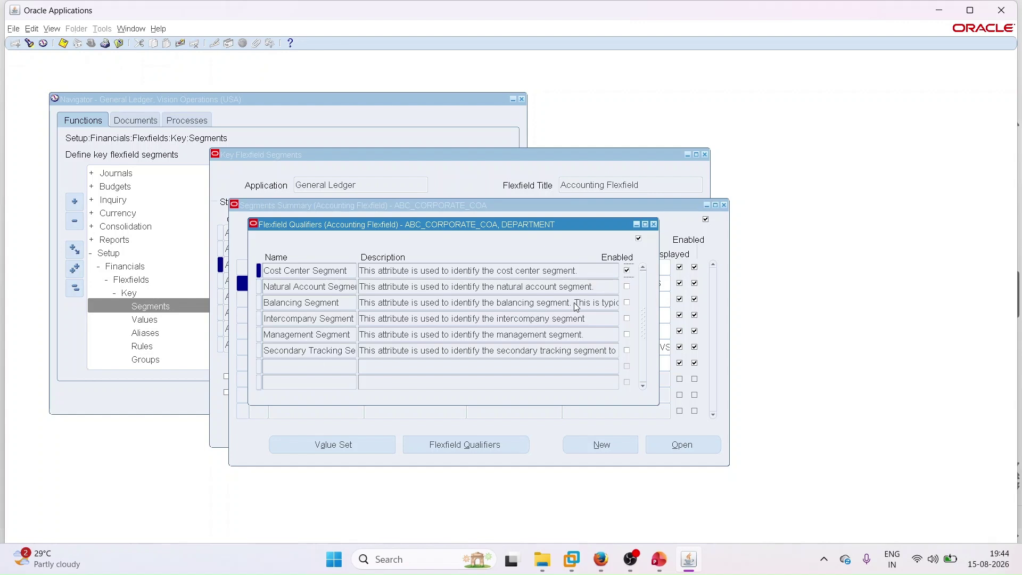
pyautogui.click(654, 224)
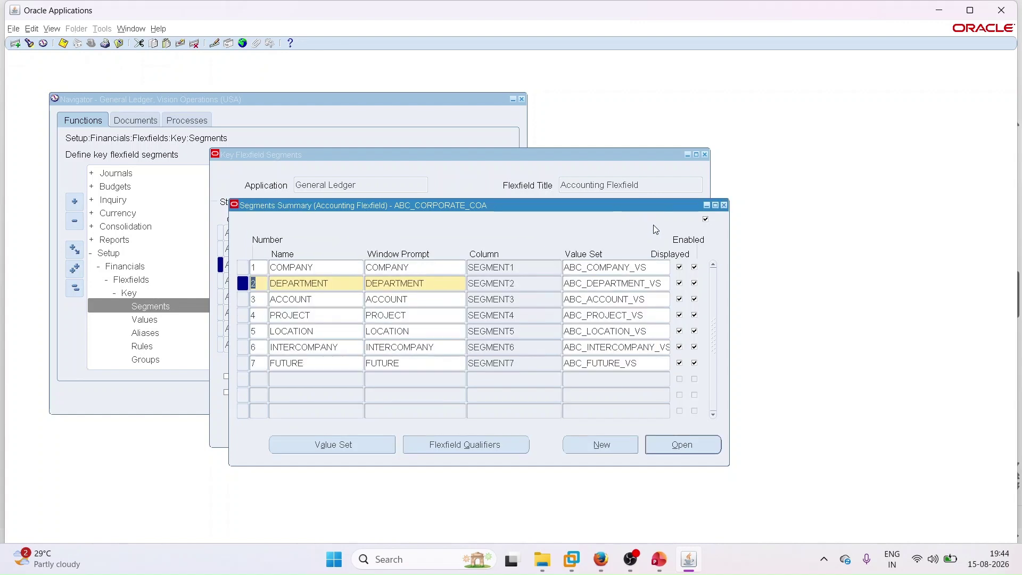
# Enable the Natural Account Segment flexfield qualifier for the ACCOUNT segment and close its qualifiers.
pyautogui.click(325, 299)
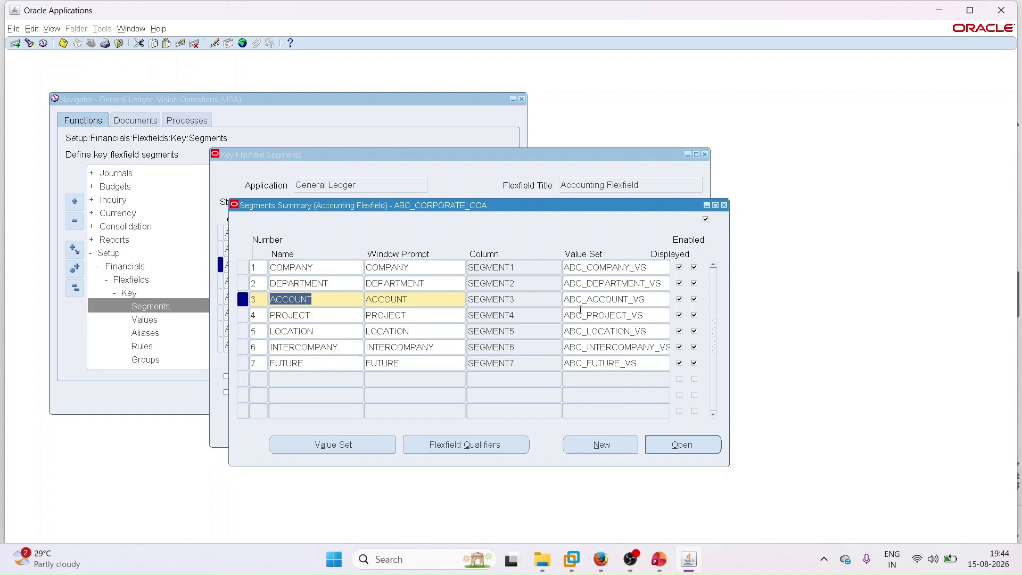
pyautogui.click(446, 450)
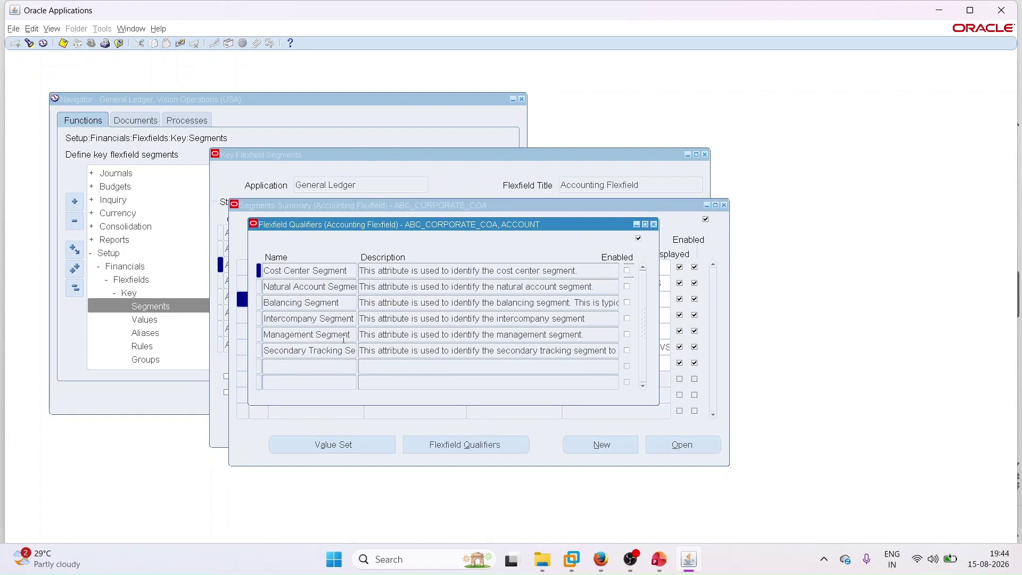
pyautogui.click(627, 287)
pyautogui.click(654, 225)
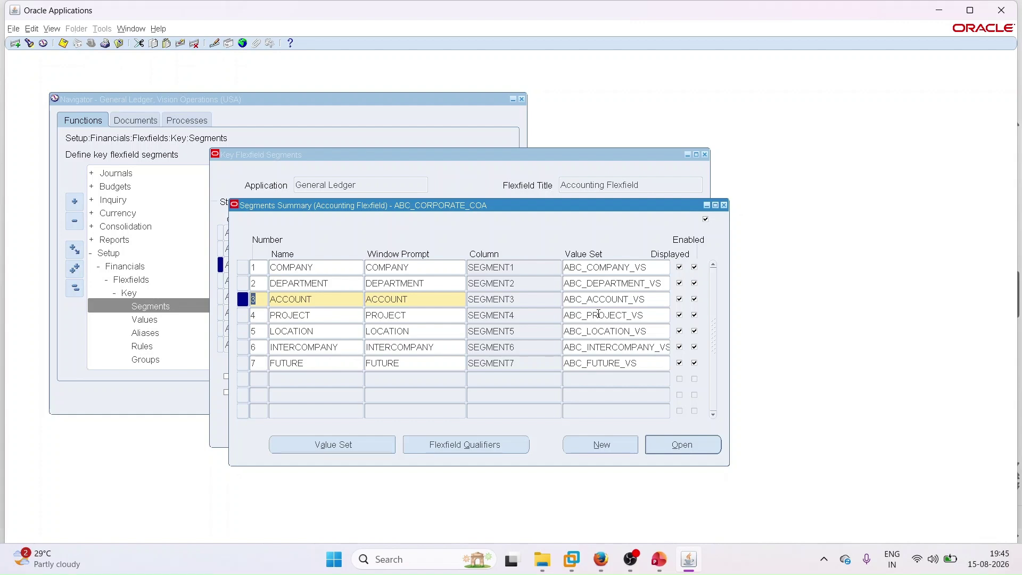
# Close the segments summary, allow dynamic inserts for ABC_CORPORATE_COA and freeze its flexfield definition, accepting the caution.
pyautogui.click(316, 314)
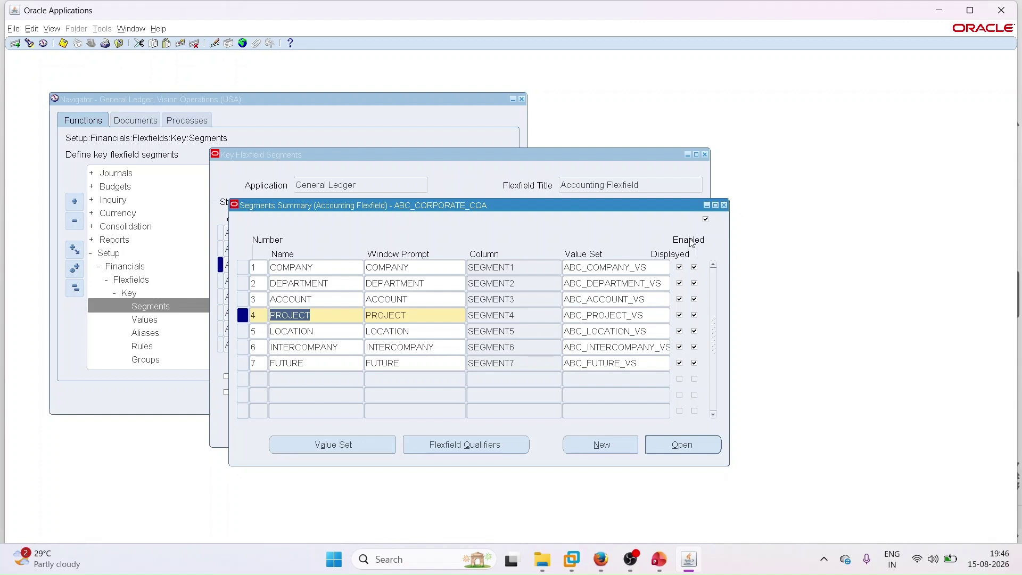
pyautogui.click(724, 206)
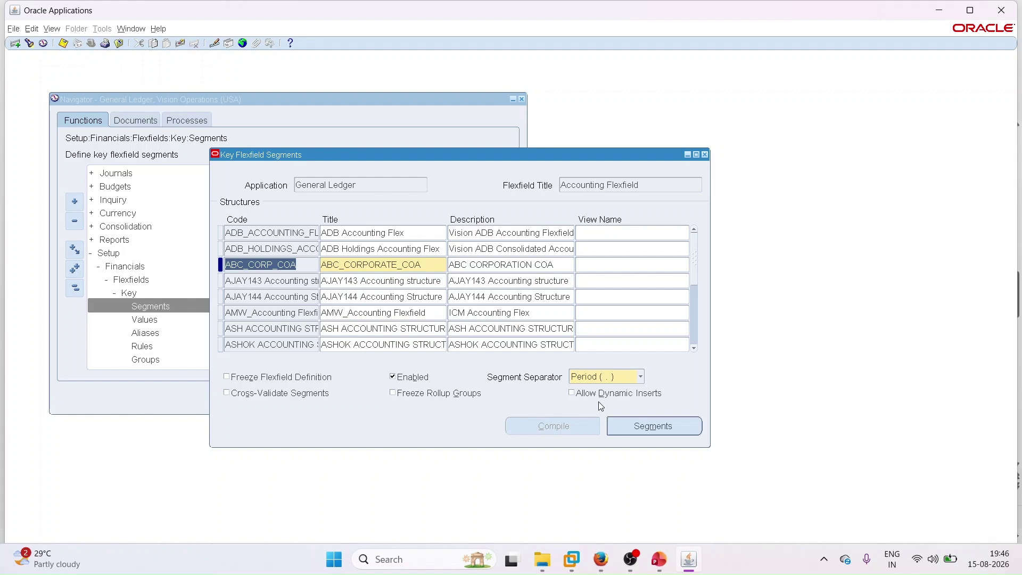
pyautogui.click(571, 394)
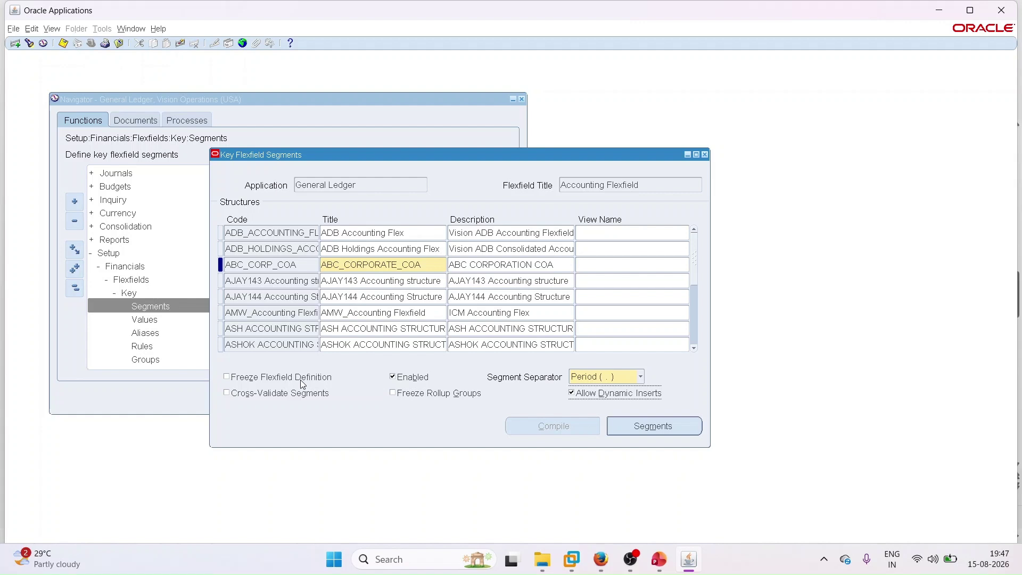
pyautogui.click(227, 377)
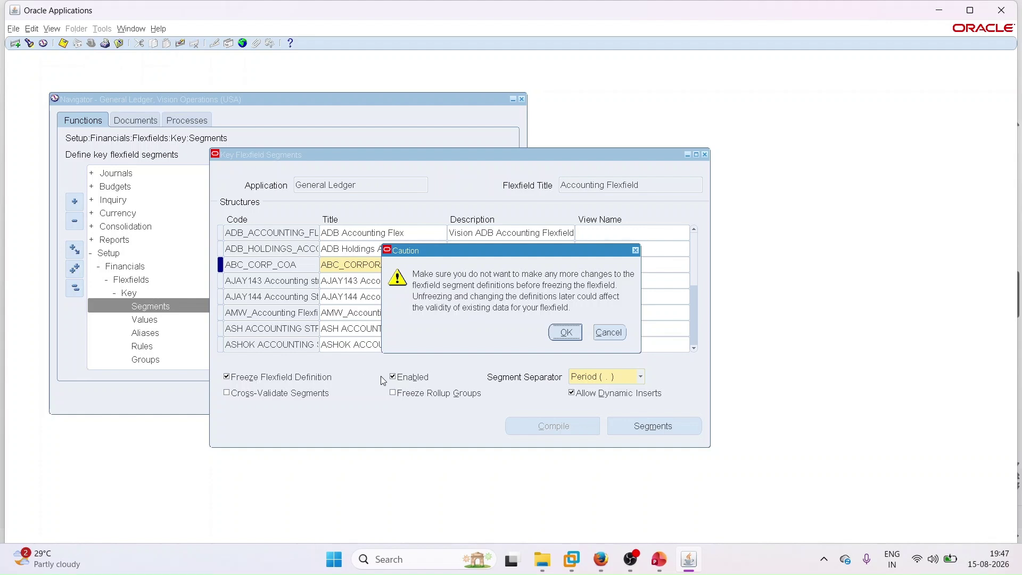
pyautogui.click(564, 335)
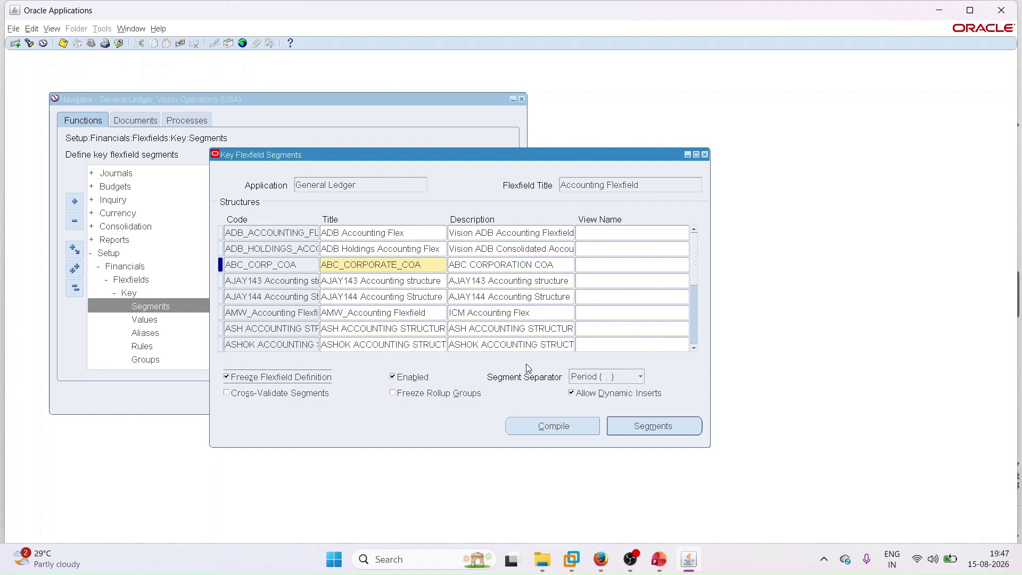
# Compile the ABC_CORPORATE_COA flexfield definition, acknowledge both notes and reselect the structure's row.
pyautogui.click(554, 427)
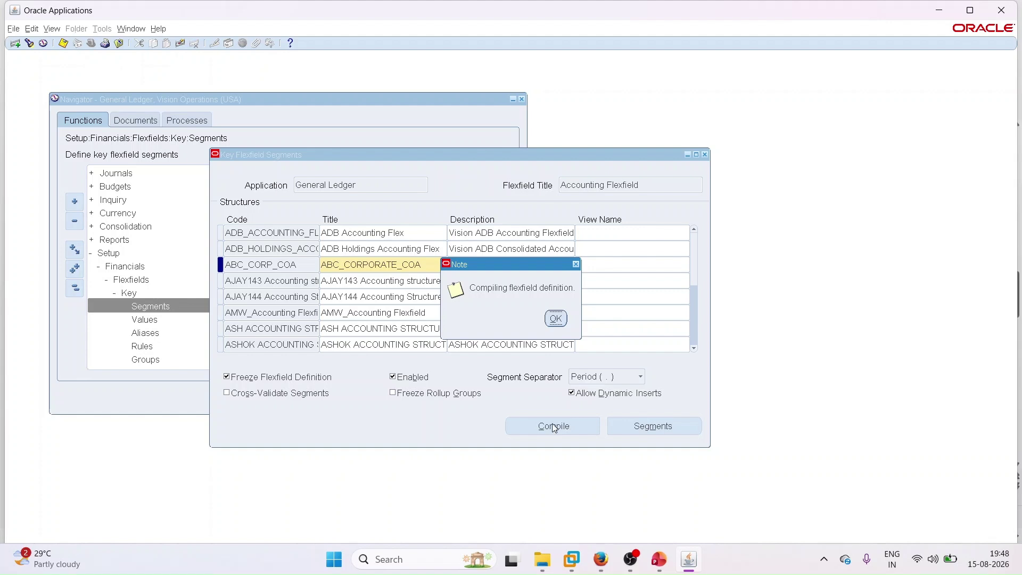
pyautogui.click(551, 316)
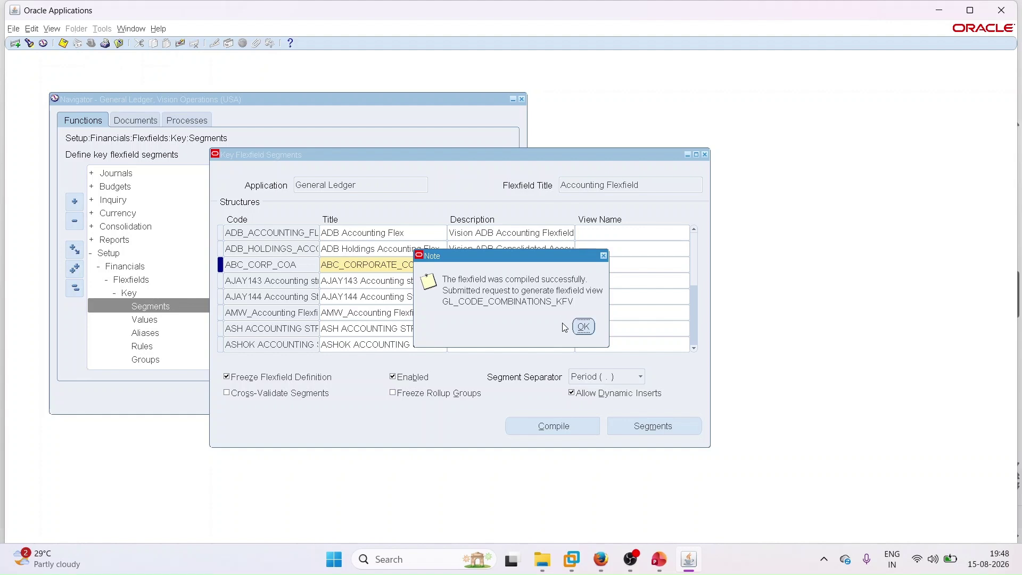
pyautogui.click(588, 326)
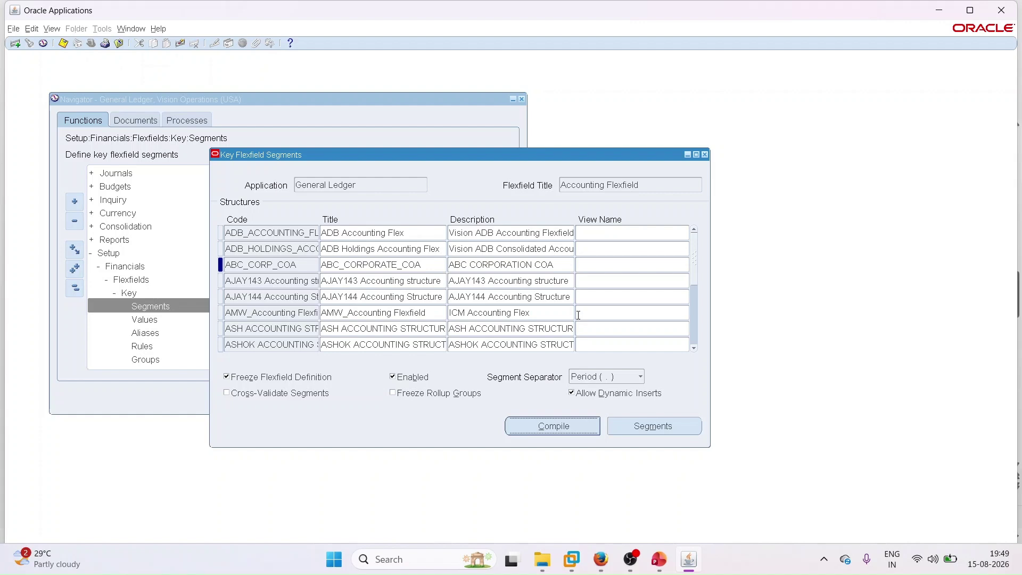
pyautogui.click(303, 263)
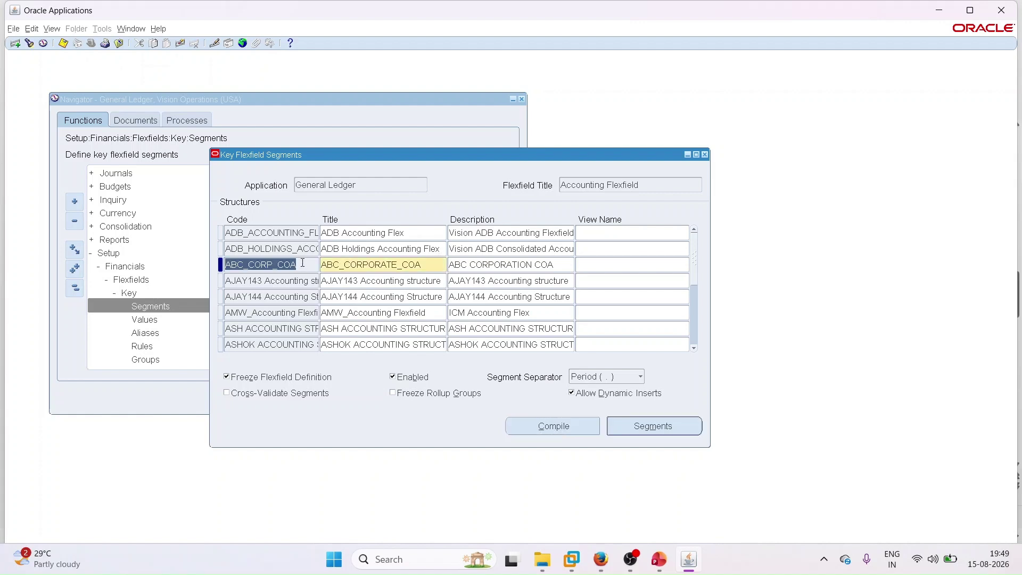